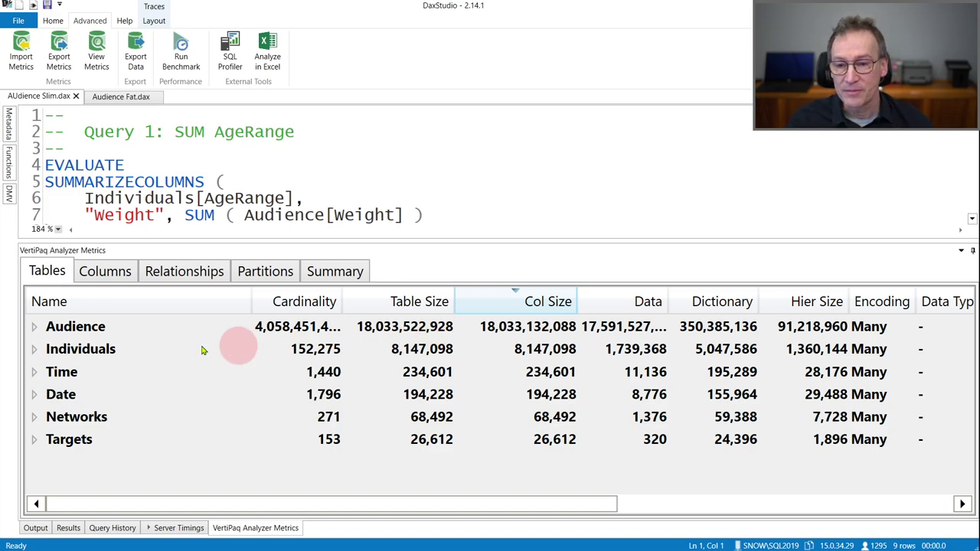
# - Expand the Slim Audience table's column sizes, with WeightMultipliedByAge second at 4,050,585,592 bytes
pyautogui.click(34, 327)
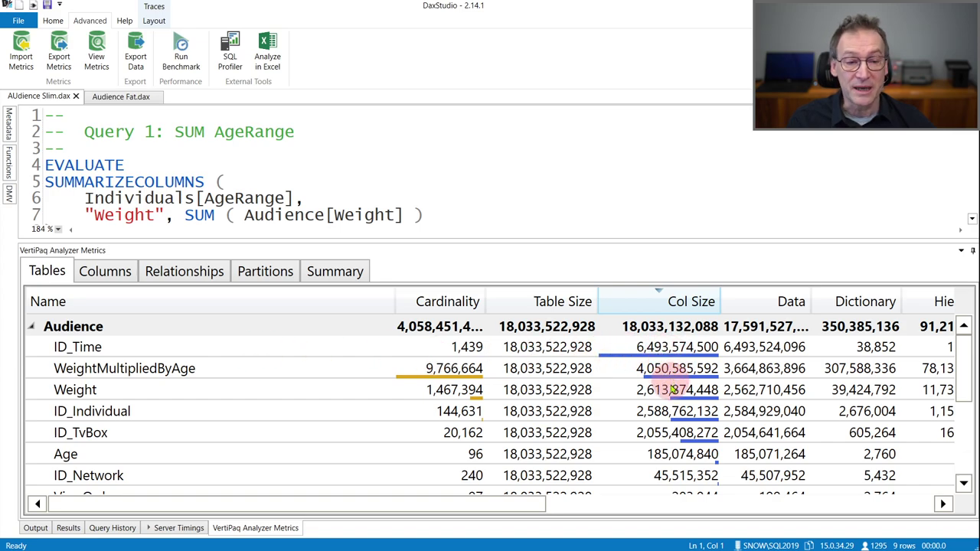
pyautogui.scroll(-1, 670, 394)
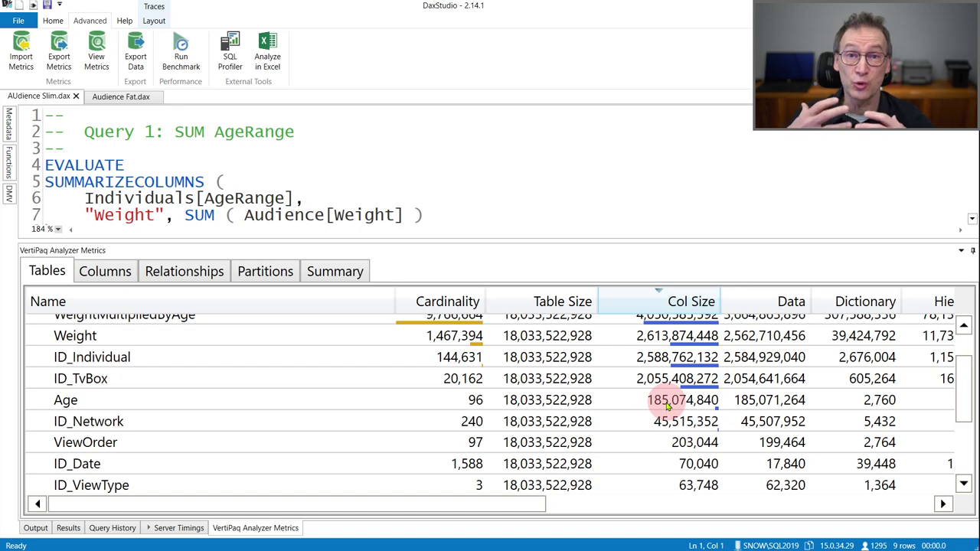
pyautogui.scroll(2, 667, 407)
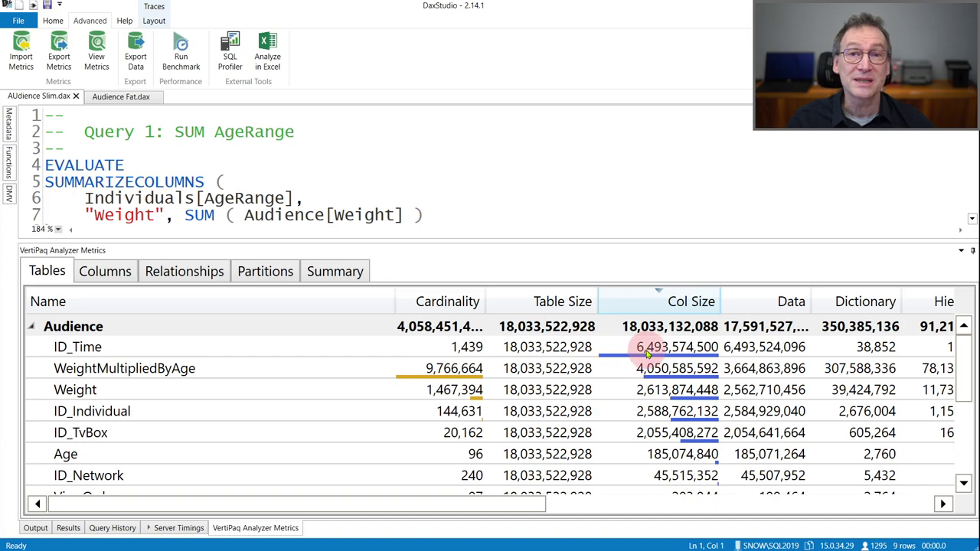
pyautogui.scroll(-2, 647, 352)
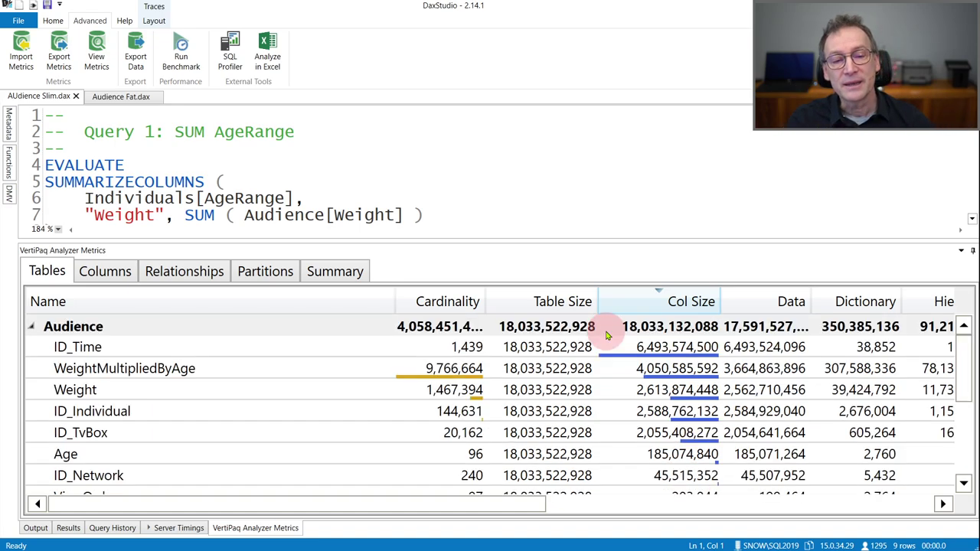
pyautogui.scroll(1, 604, 331)
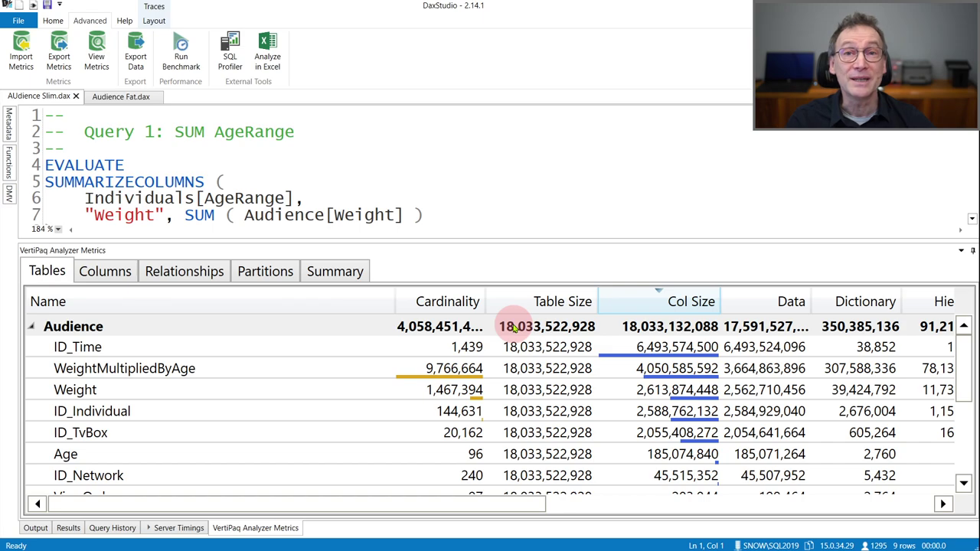
# - Load Audience Fat.dax's VertiPaq metrics and expand its Audience table, widening Col Size to full values
pyautogui.click(104, 97)
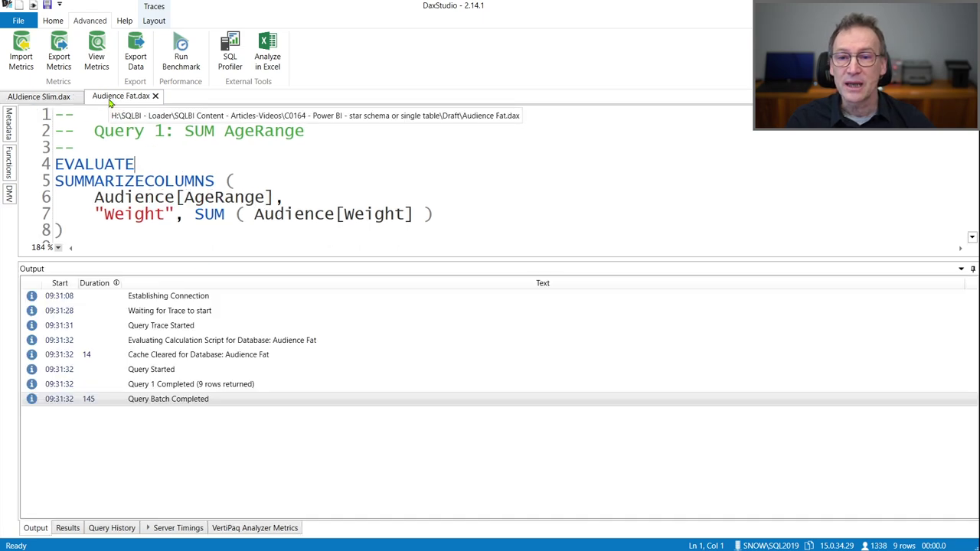
pyautogui.click(96, 52)
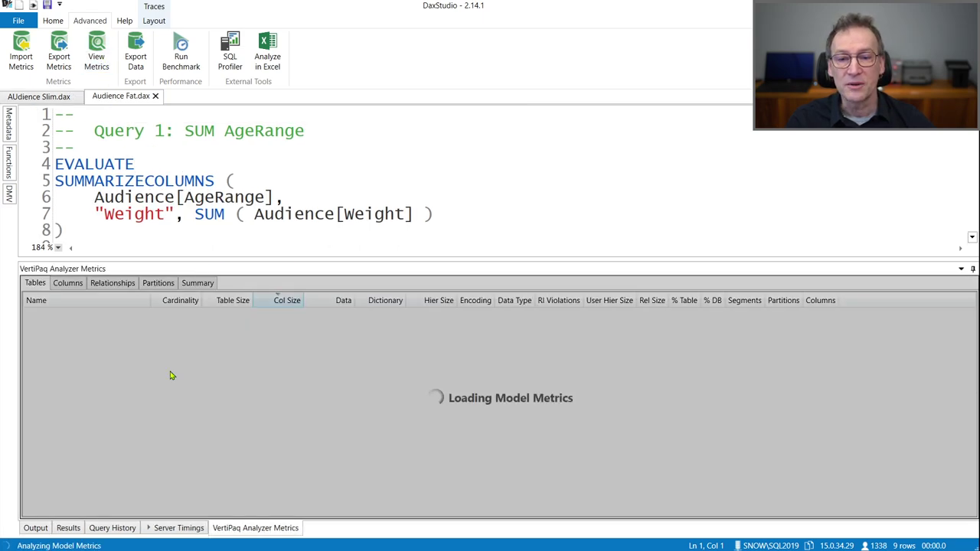
pyautogui.scroll(3, 255, 373)
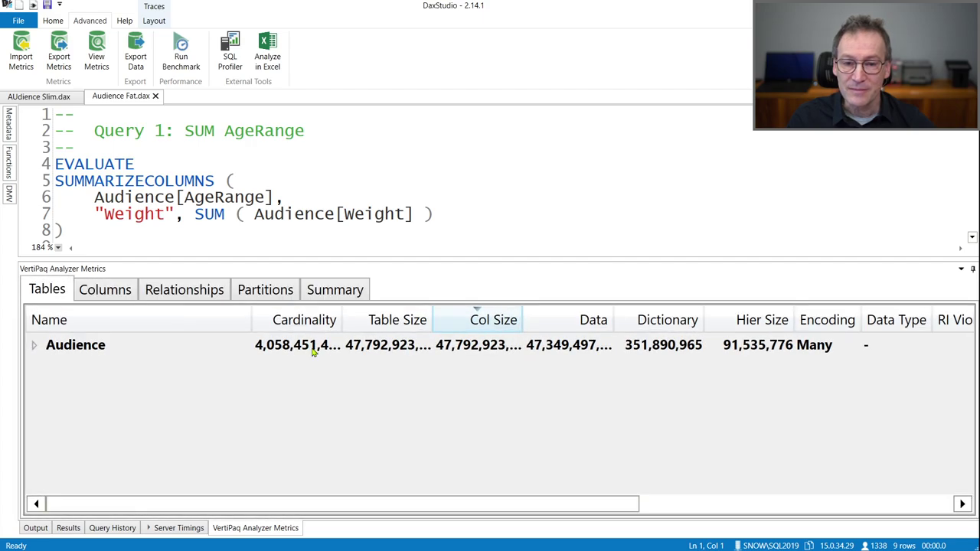
pyautogui.click(33, 345)
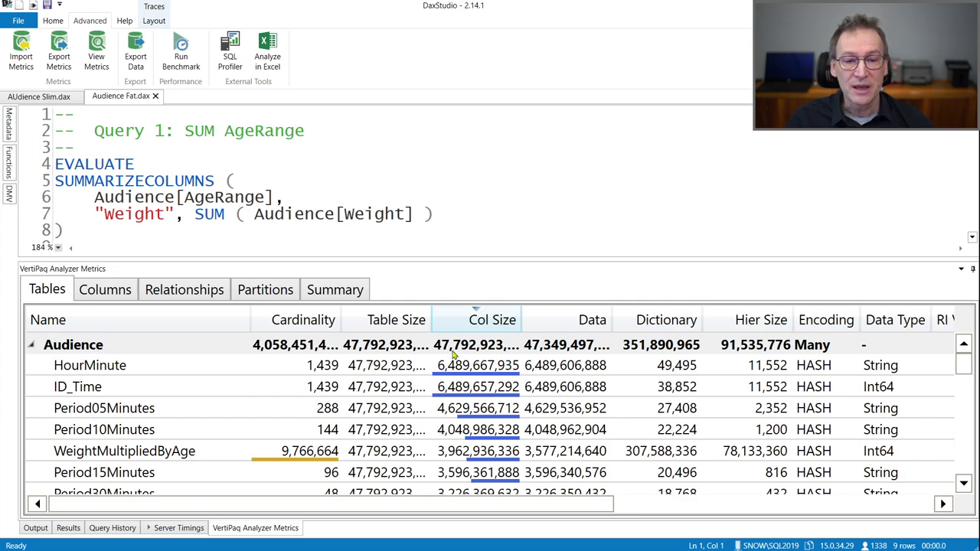
pyautogui.moveTo(524, 314); pyautogui.dragTo(544, 315)
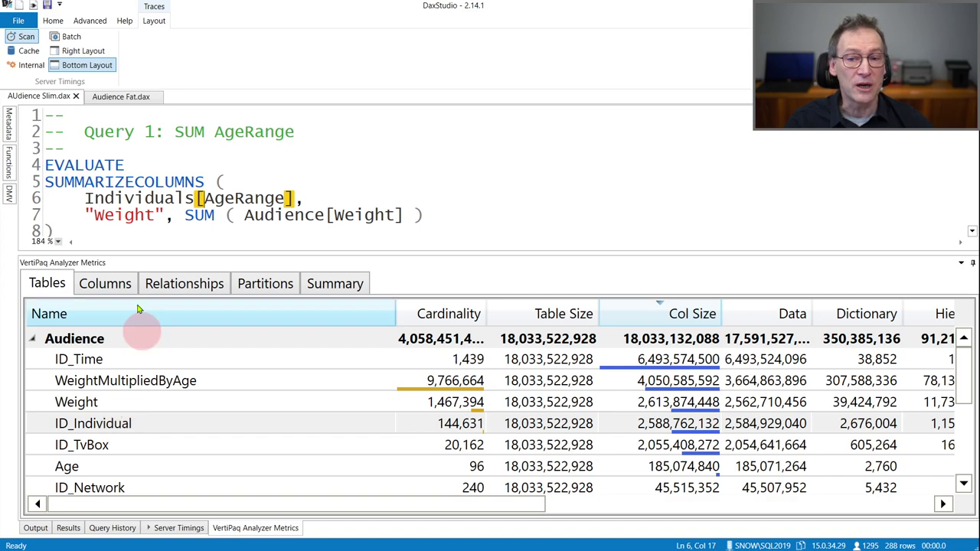
# - Run the Slim Query 1 and view its timings: 220 ms total, 11,313 ms SE CPU
pyautogui.moveTo(106, 227); pyautogui.dragTo(30, 173)
pyautogui.press('F5')
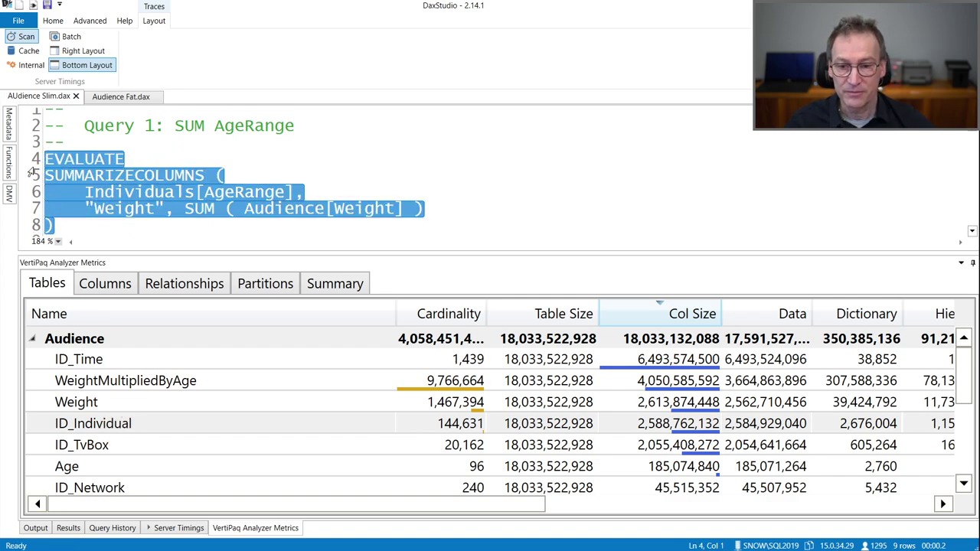
pyautogui.click(186, 528)
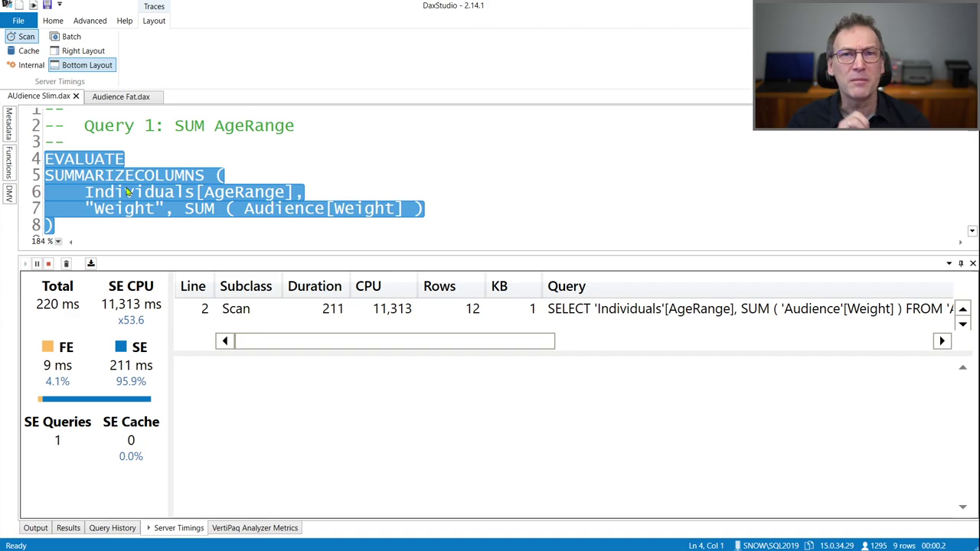
# - Read the Slim Query 1 scan's storage-engine SQL with its Individuals join
pyautogui.click(114, 99)
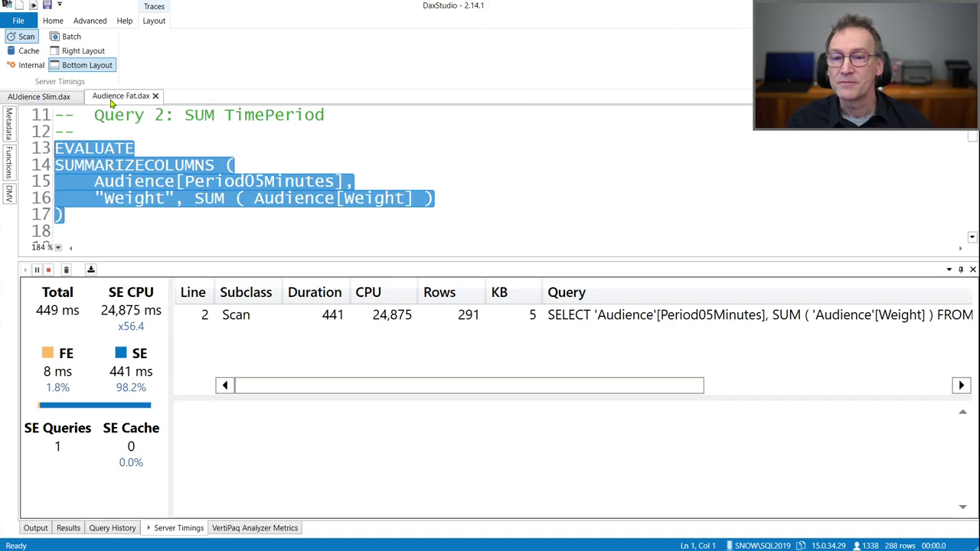
pyautogui.click(50, 98)
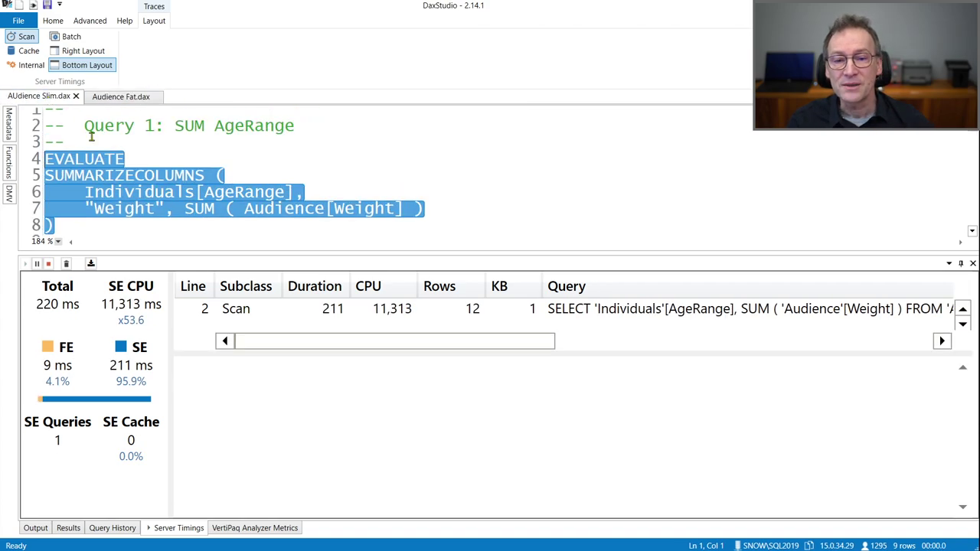
pyautogui.click(263, 312)
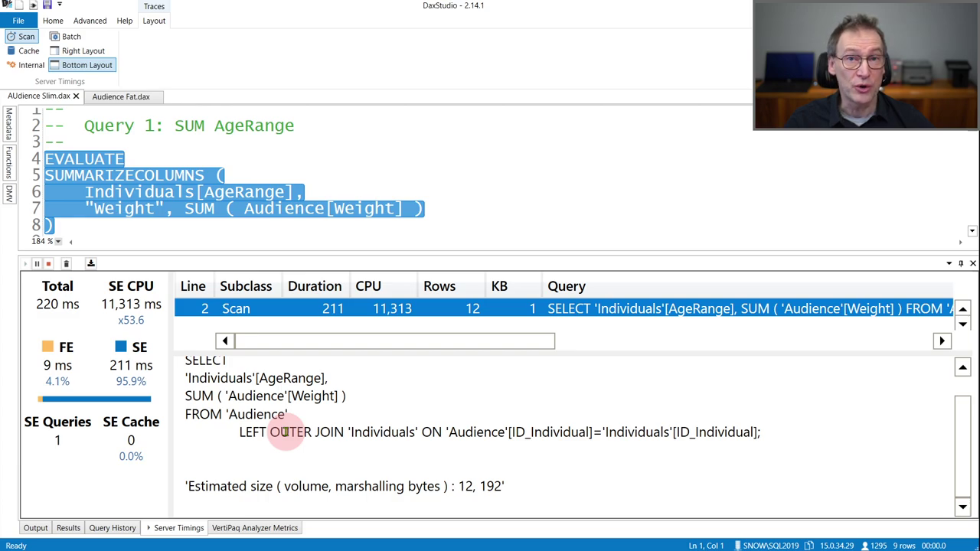
# - Select the whole Query 1 EVALUATE block in Audience Fat.dax
pyautogui.click(111, 99)
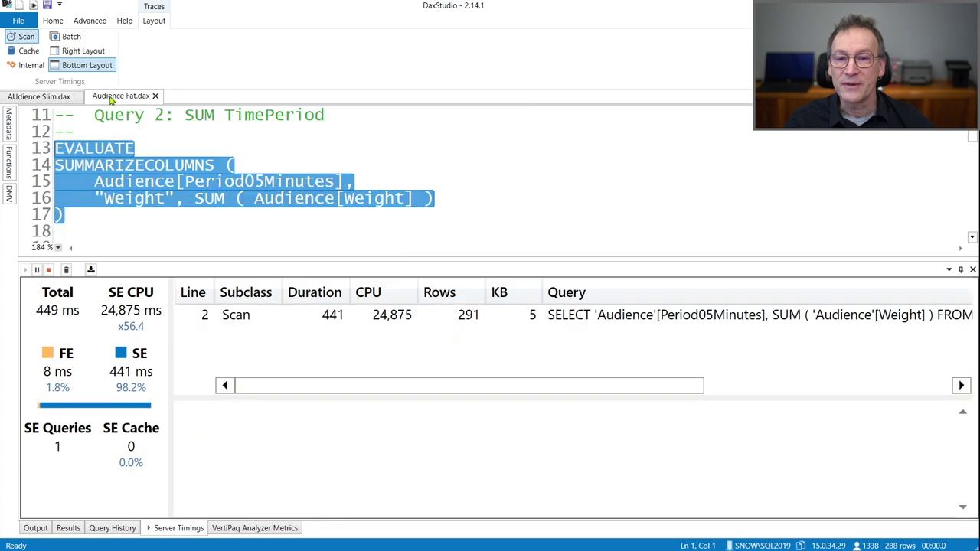
pyautogui.scroll(3, 134, 214)
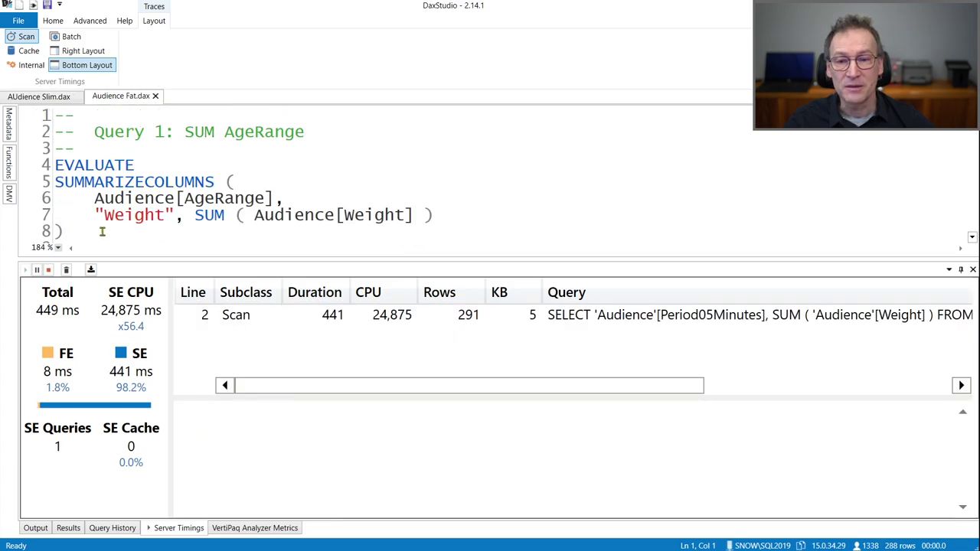
pyautogui.moveTo(130, 229); pyautogui.dragTo(28, 173)
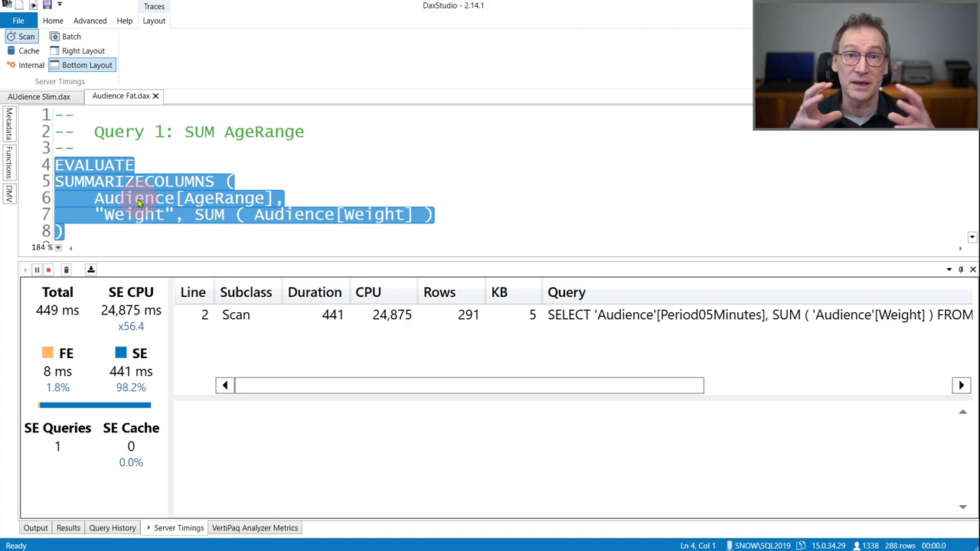
# - Run Fat Query 1 and inspect its join-free scan: 143 ms total, 6,688 ms SE CPU
pyautogui.press('F5')
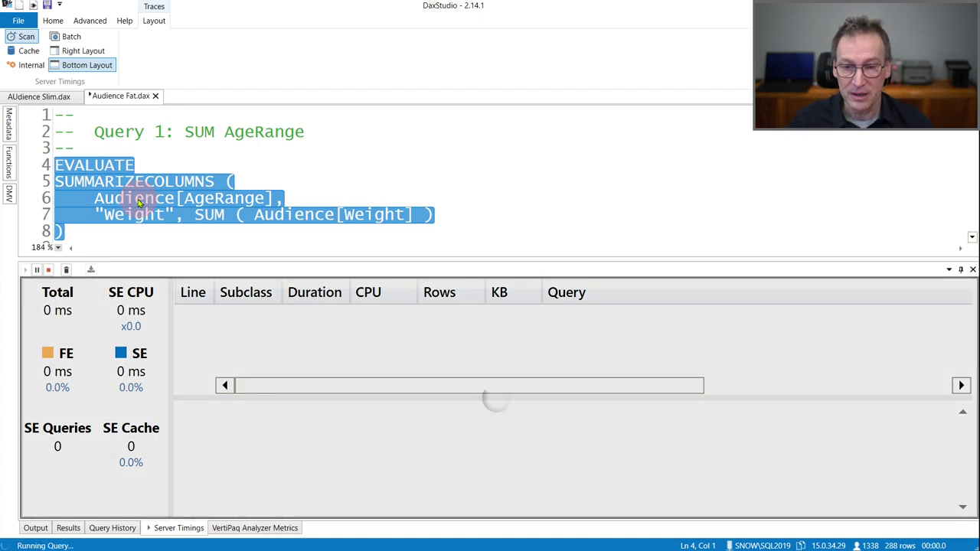
pyautogui.click(359, 322)
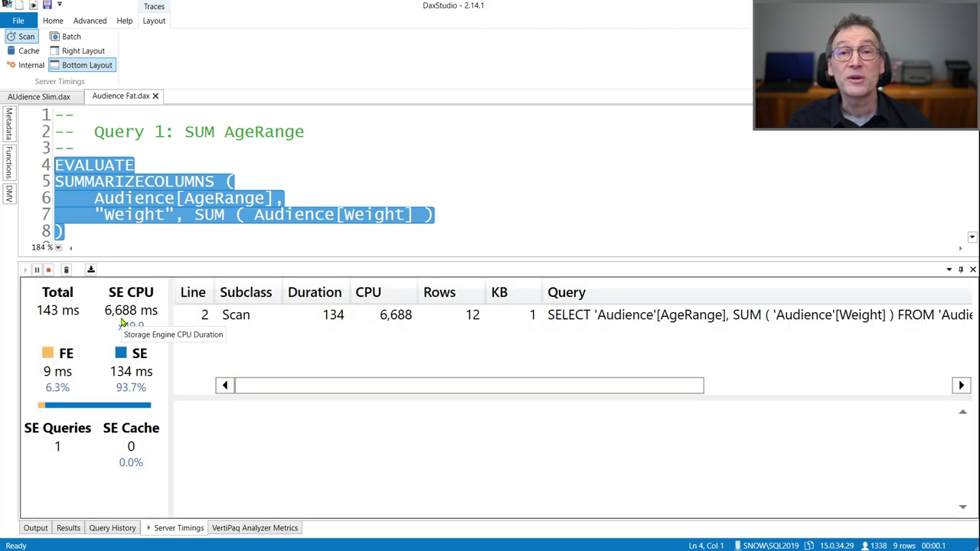
pyautogui.click(333, 322)
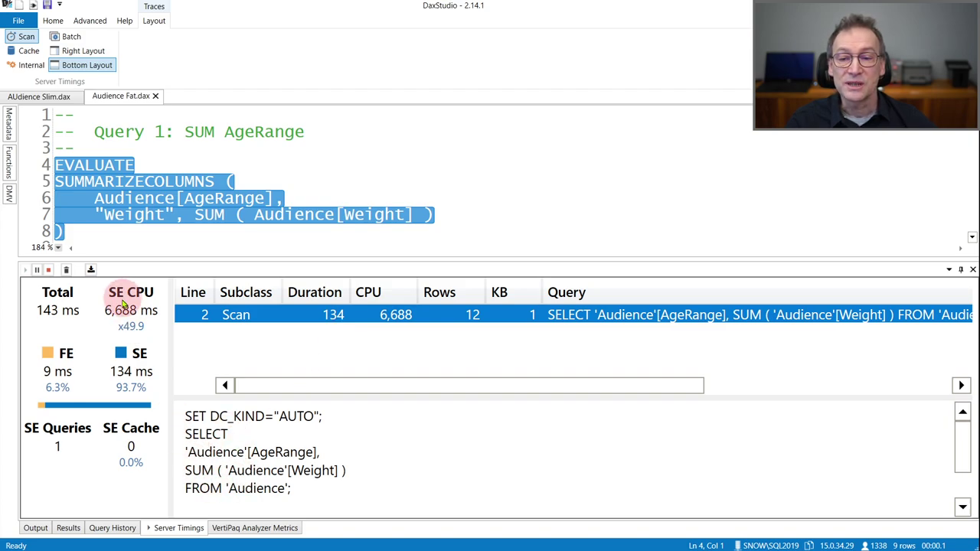
pyautogui.click(53, 95)
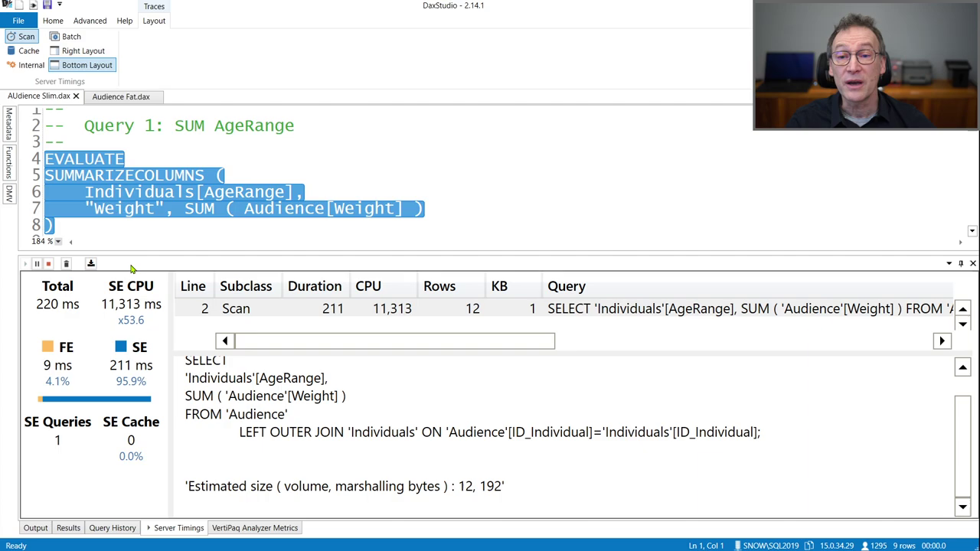
pyautogui.click(121, 97)
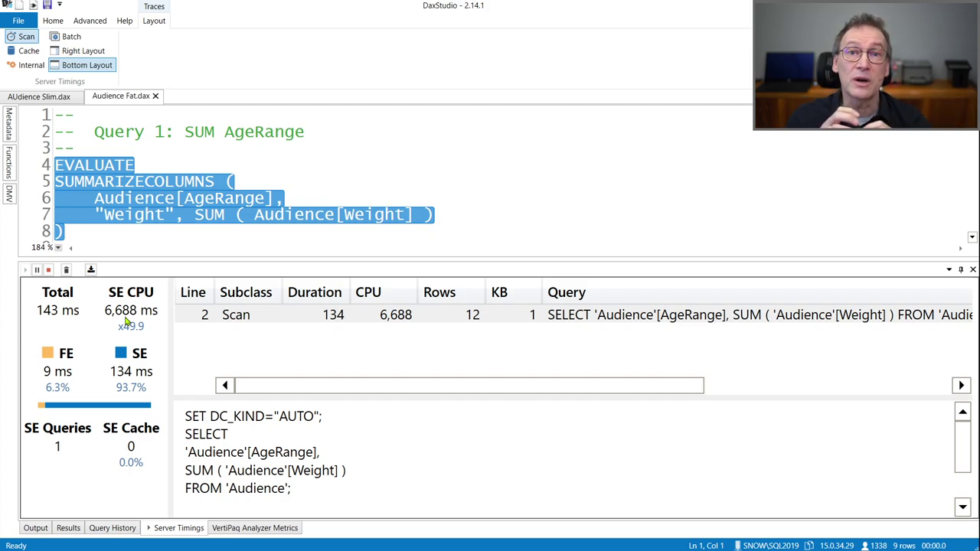
# - Select the whole Slim Query 2 block, grouped by Time[Period05Minutes], in Audience Slim.dax
pyautogui.click(35, 97)
pyautogui.scroll(-3, 172, 169)
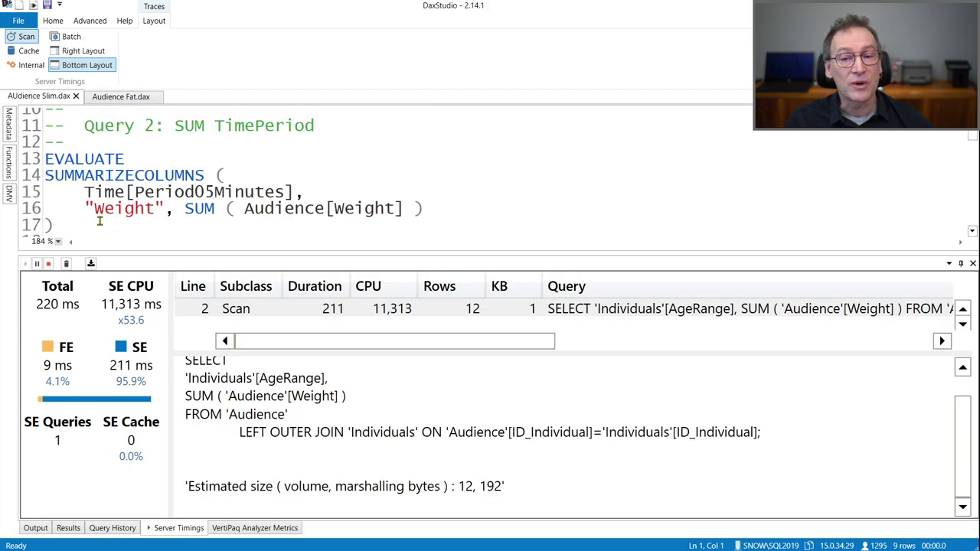
pyautogui.moveTo(86, 193); pyautogui.dragTo(305, 192)
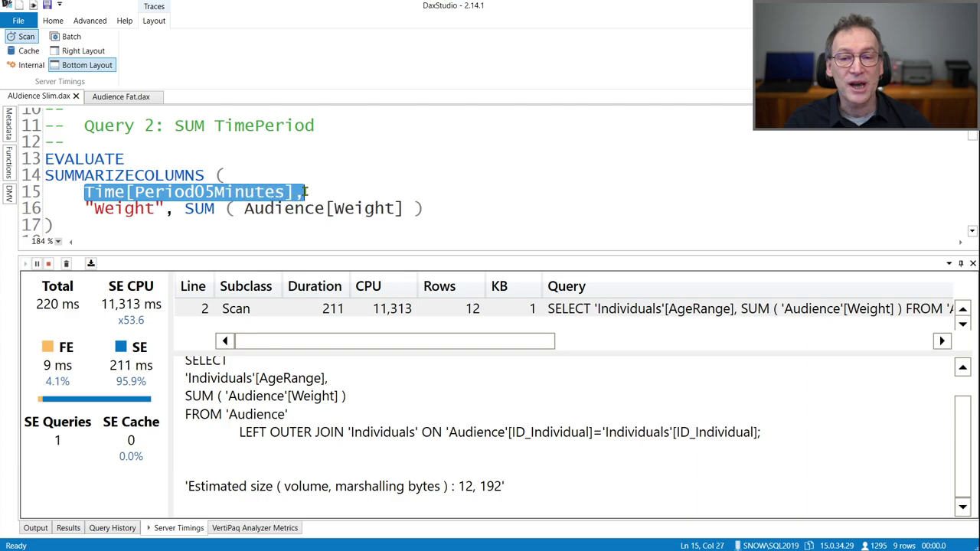
pyautogui.click(331, 190)
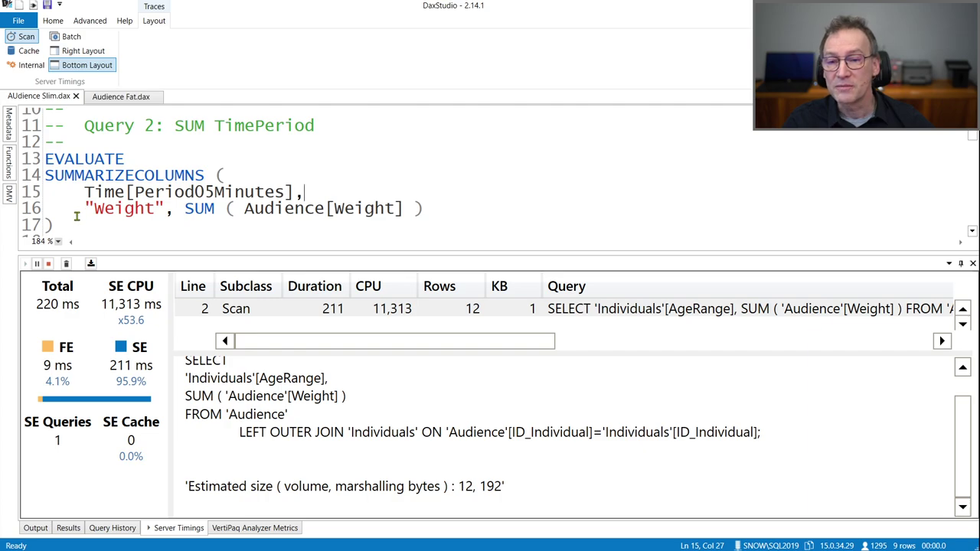
pyautogui.moveTo(76, 217); pyautogui.dragTo(31, 170)
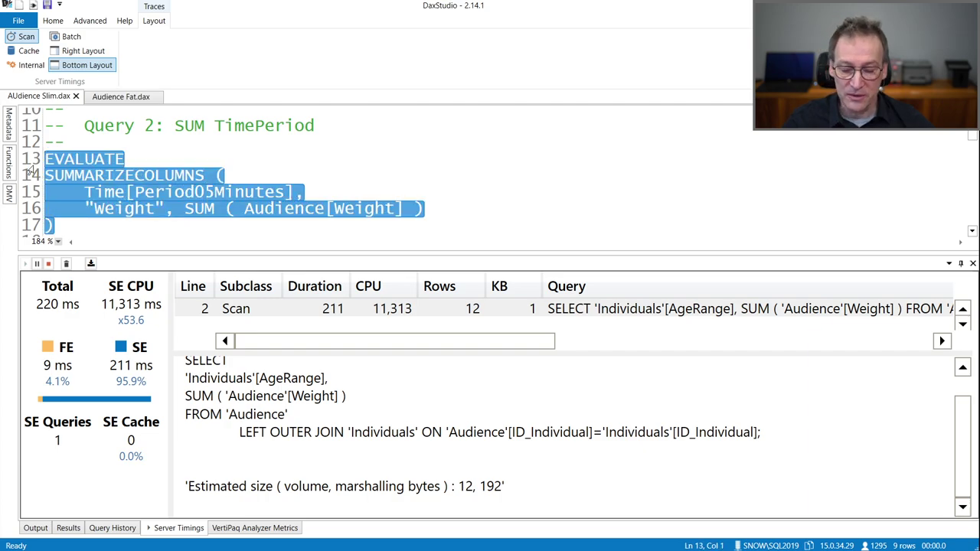
# - Run Slim Query 2 (514 ms total, 28,359 ms SE CPU) and inspect its Time join SQL
pyautogui.press('F5')
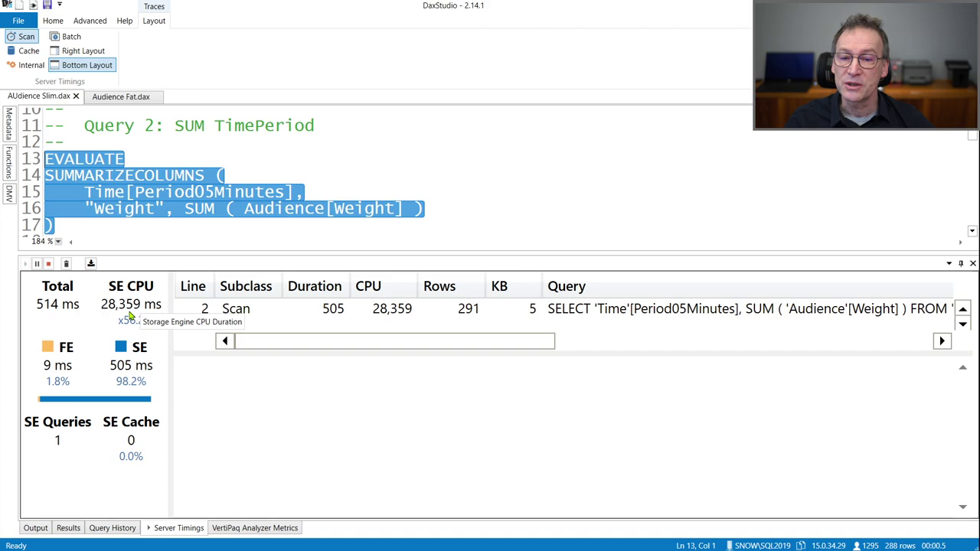
pyautogui.click(268, 316)
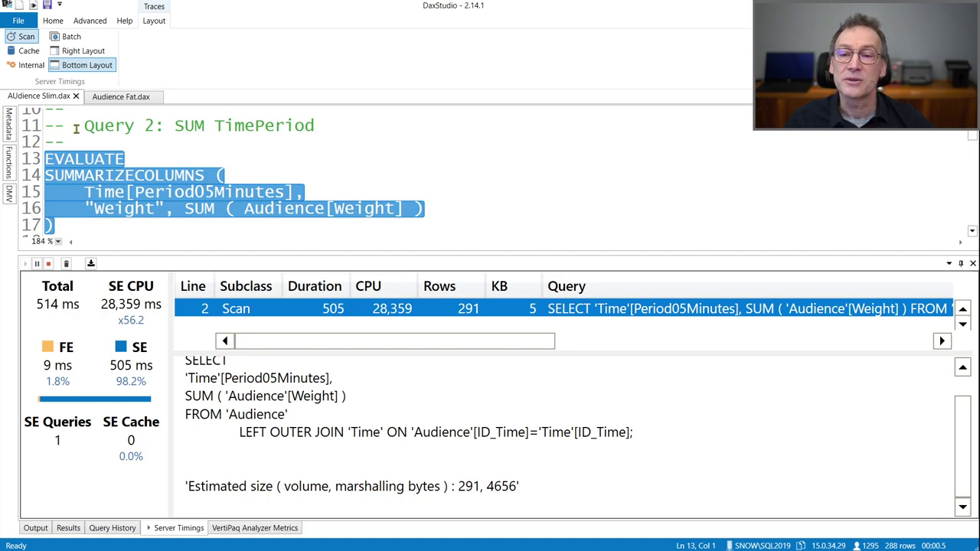
pyautogui.click(112, 98)
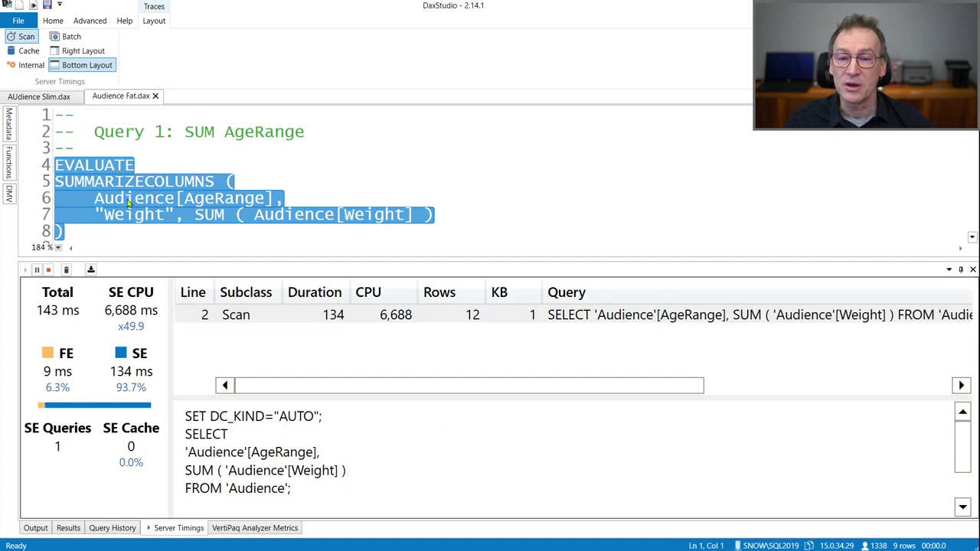
# - Run Fat Query 2 twice (444 ms, 25,156 ms SE CPU) and compare with Slim's 514 ms
pyautogui.scroll(-3, 128, 201)
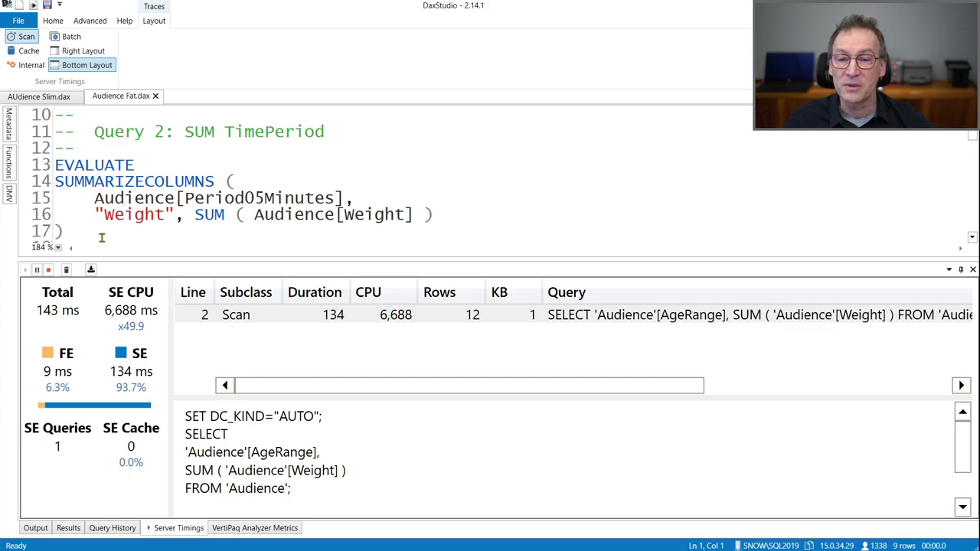
pyautogui.moveTo(62, 231); pyautogui.dragTo(37, 163)
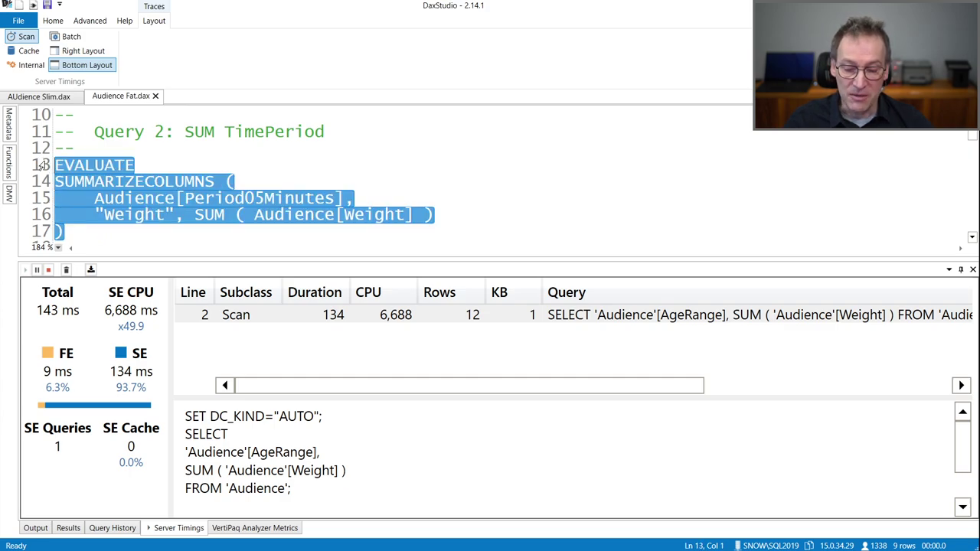
pyautogui.press('F5')
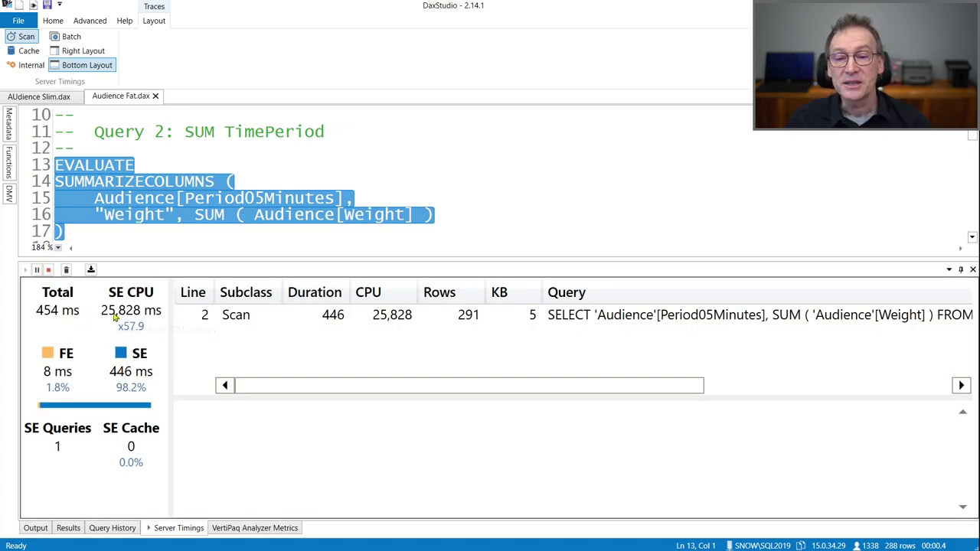
pyautogui.press('F5')
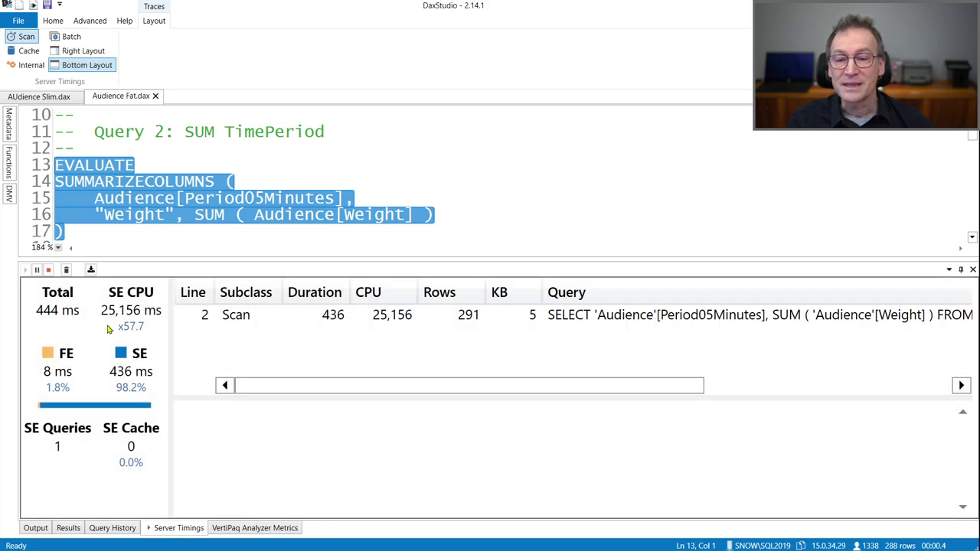
pyautogui.click(39, 96)
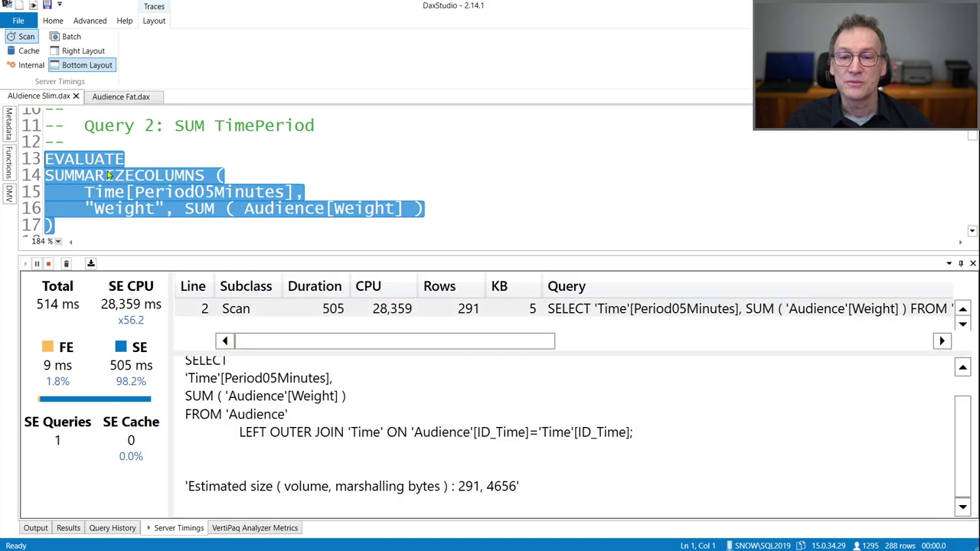
pyautogui.click(116, 97)
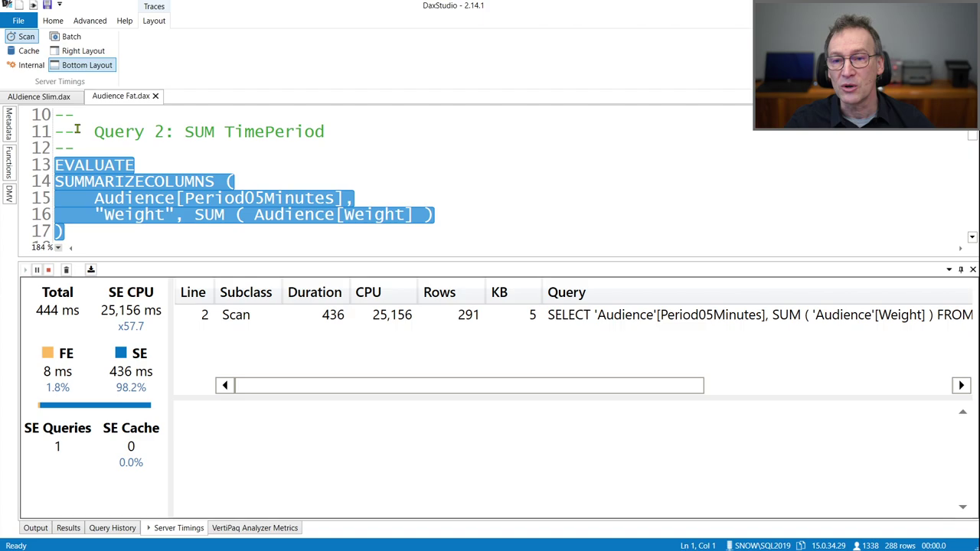
# - Compare Query 3's Time grouping columns between the Slim and Fat files, with a larger editor
pyautogui.click(65, 98)
pyautogui.scroll(-3, 129, 175)
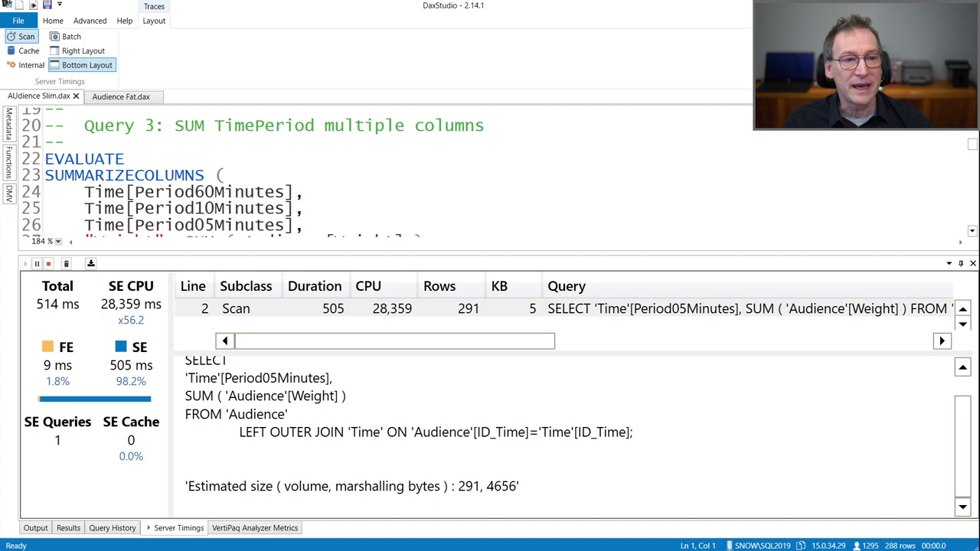
pyautogui.hotkey('ctrl', 'F1')
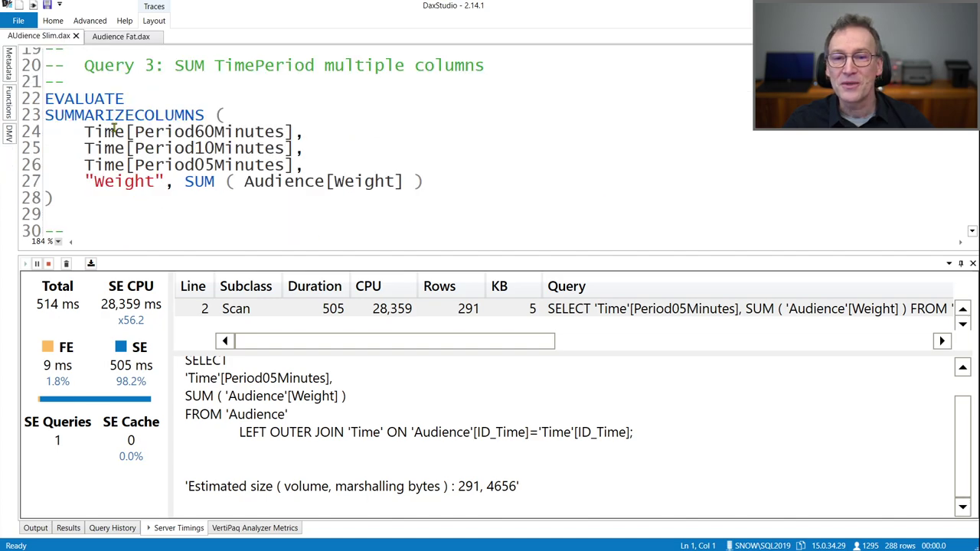
pyautogui.moveTo(191, 113); pyautogui.dragTo(211, 182)
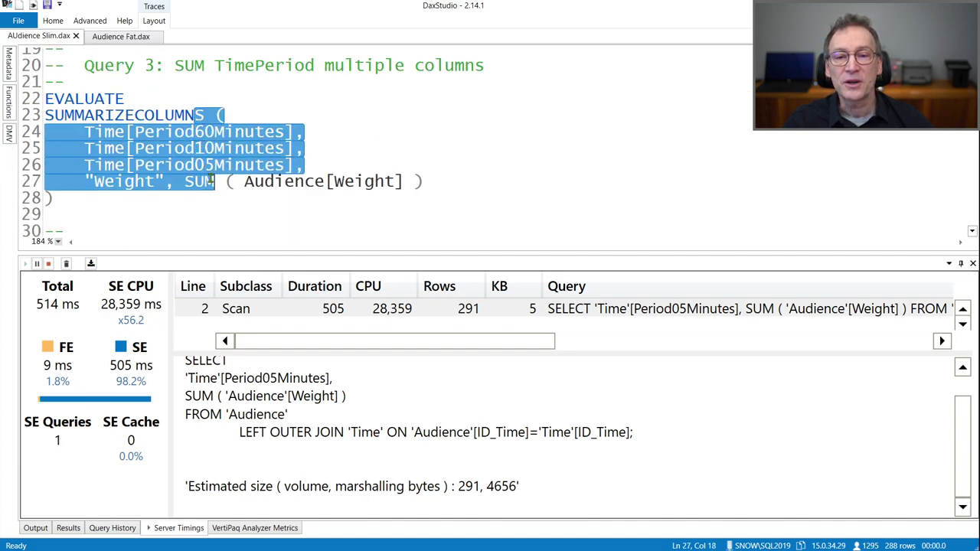
pyautogui.click(188, 198)
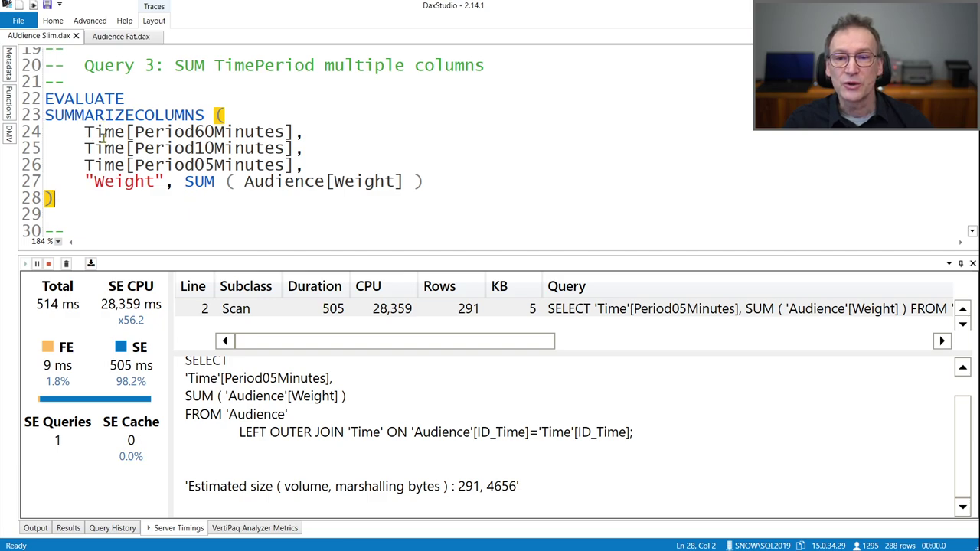
pyautogui.click(121, 36)
pyautogui.scroll(-3, 186, 140)
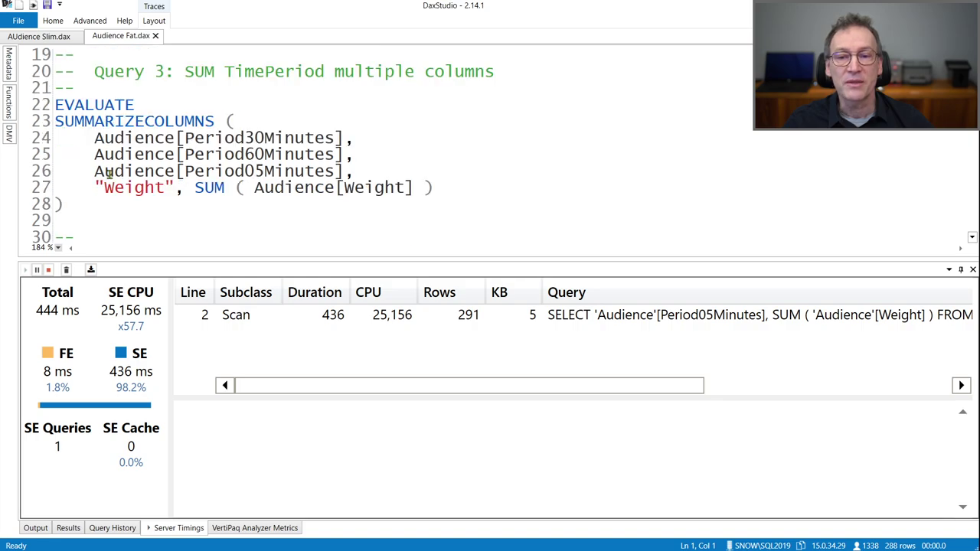
pyautogui.click(36, 40)
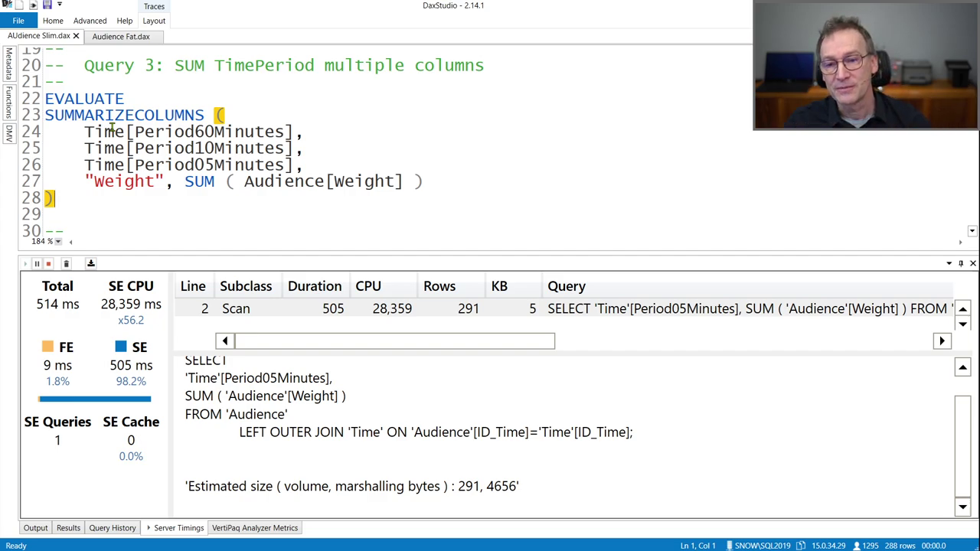
# - Run Slim Query 3 (1,131 ms, 65,672 ms SE CPU) and highlight the Time columns in its SQL
pyautogui.moveTo(69, 198); pyautogui.dragTo(56, 114)
pyautogui.press('F5')
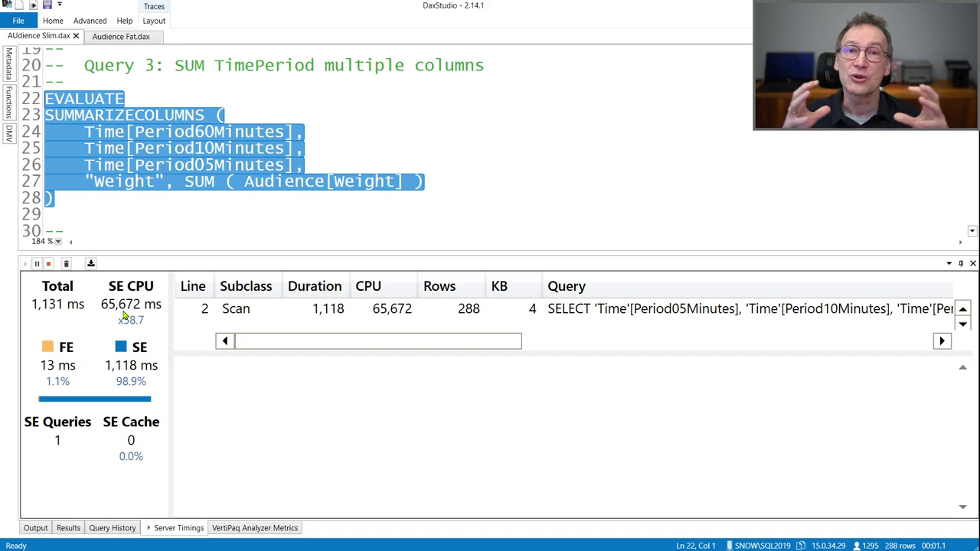
pyautogui.click(365, 314)
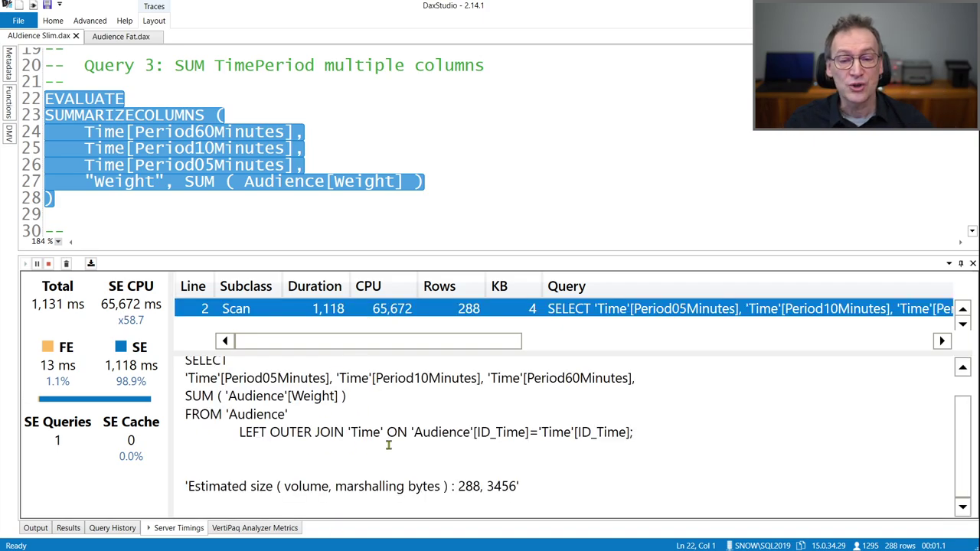
pyautogui.moveTo(185, 378); pyautogui.dragTo(619, 378)
pyautogui.click(662, 387)
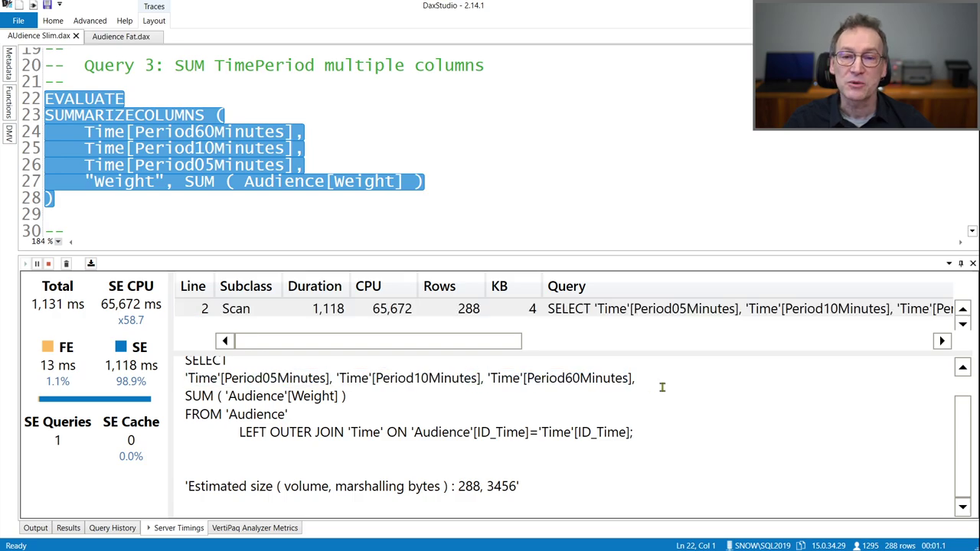
pyautogui.click(114, 37)
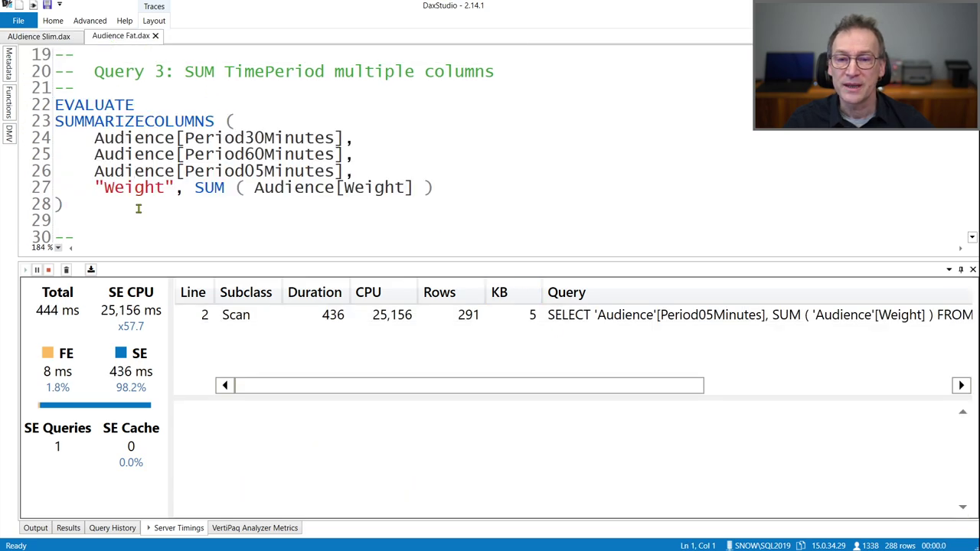
# - Run Fat Query 3 (lines 22–28) three times until timings settle at 988 ms, 56,844 ms SE CPU
pyautogui.moveTo(138, 208); pyautogui.dragTo(53, 104)
pyautogui.press('F5')
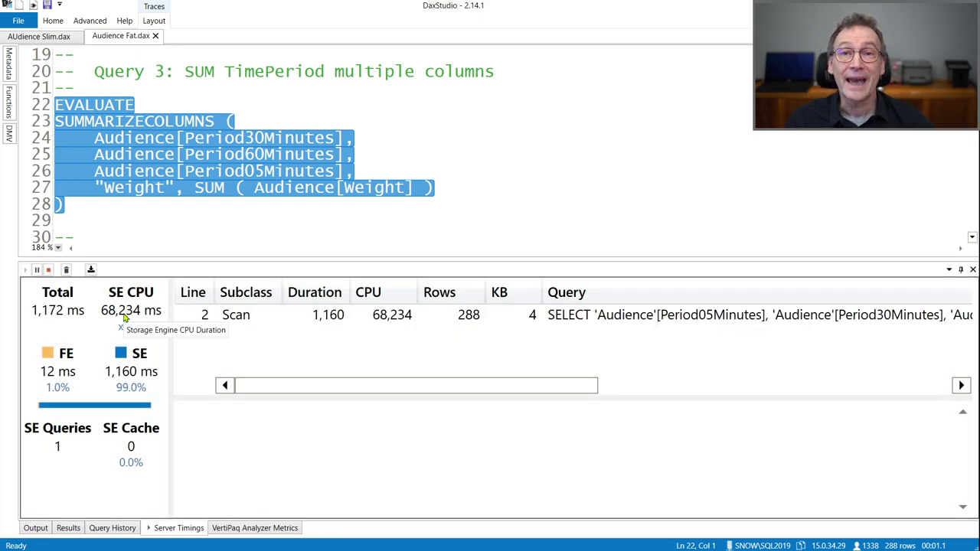
pyautogui.click(99, 208)
pyautogui.moveTo(98, 207); pyautogui.dragTo(48, 111)
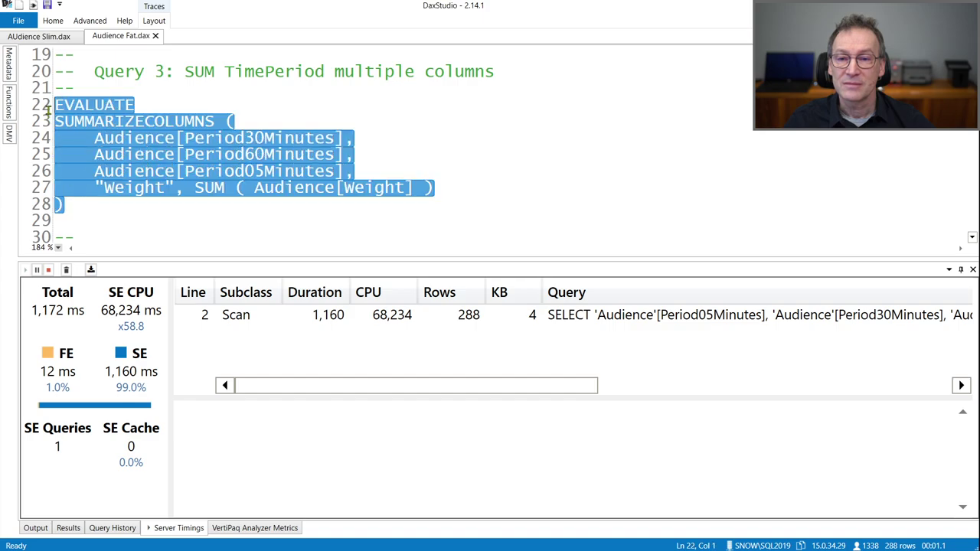
pyautogui.press('F5')
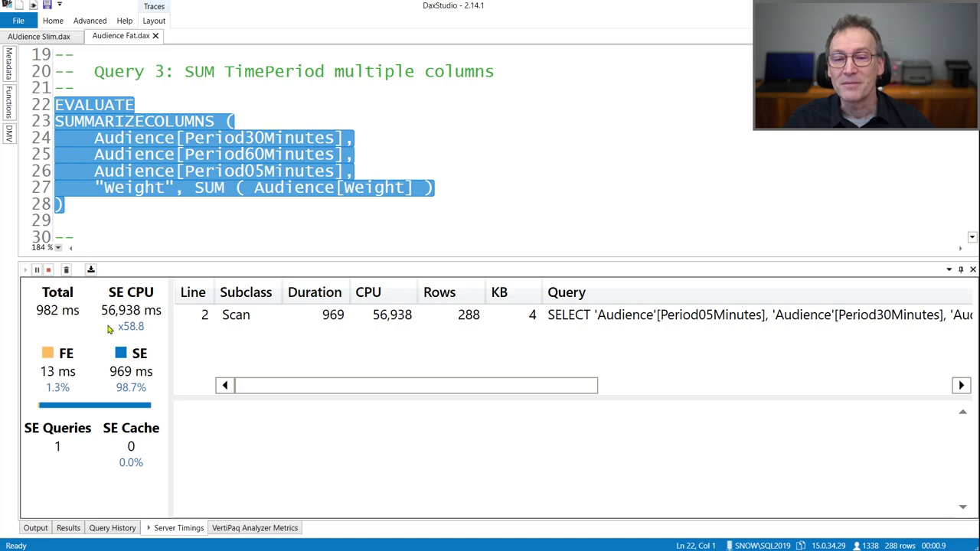
pyautogui.click(108, 212)
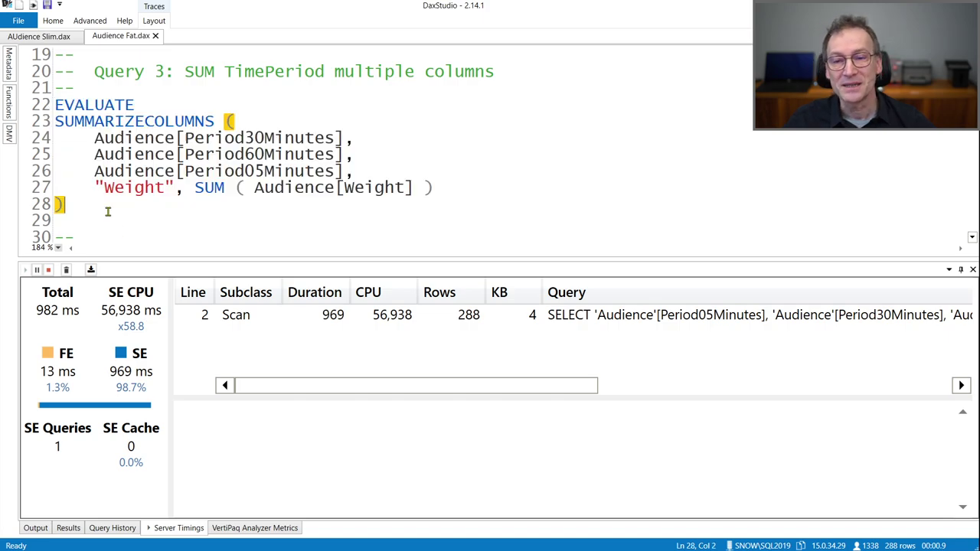
pyautogui.moveTo(106, 208); pyautogui.dragTo(51, 105)
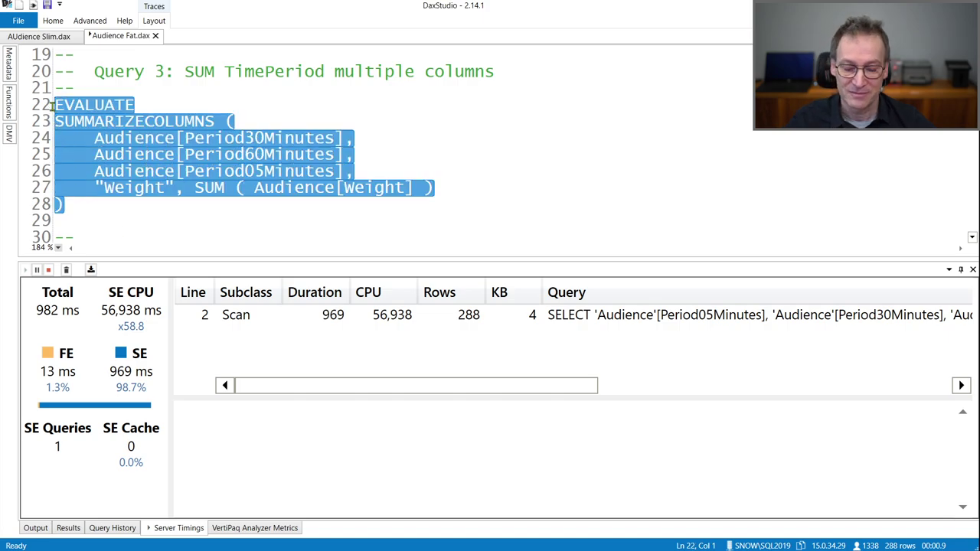
pyautogui.press('F5')
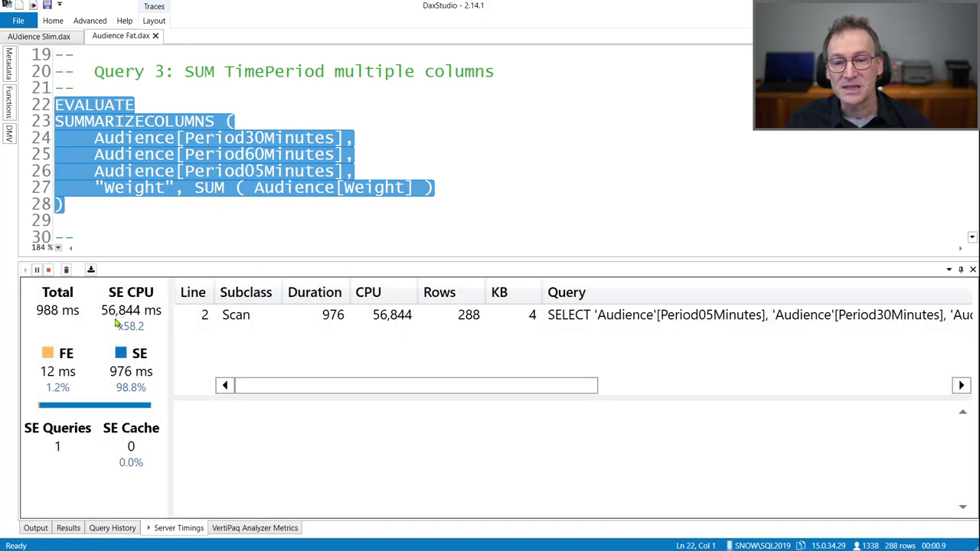
pyautogui.click(191, 218)
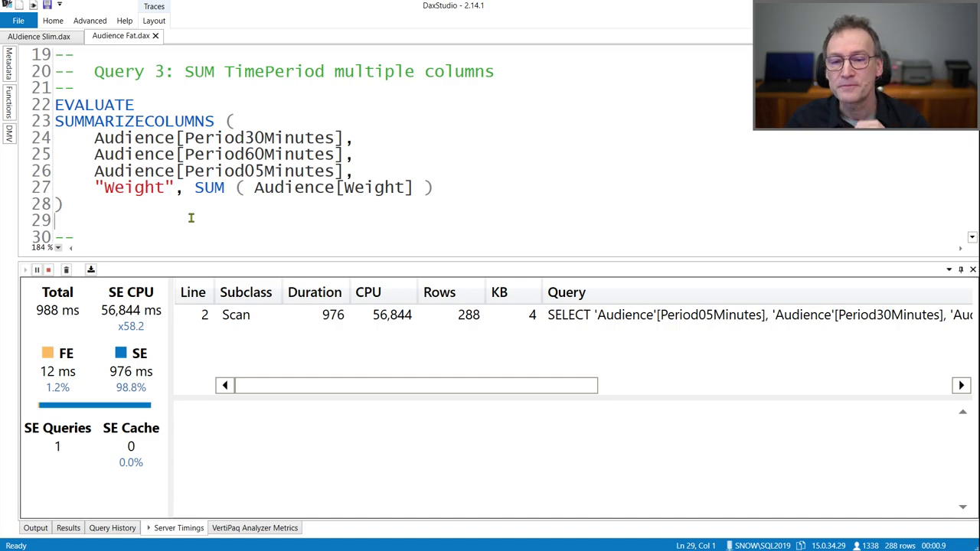
# - Show the storage-engine SQL for the Fat model's Query 3 scan in Server Timings
pyautogui.click(20, 38)
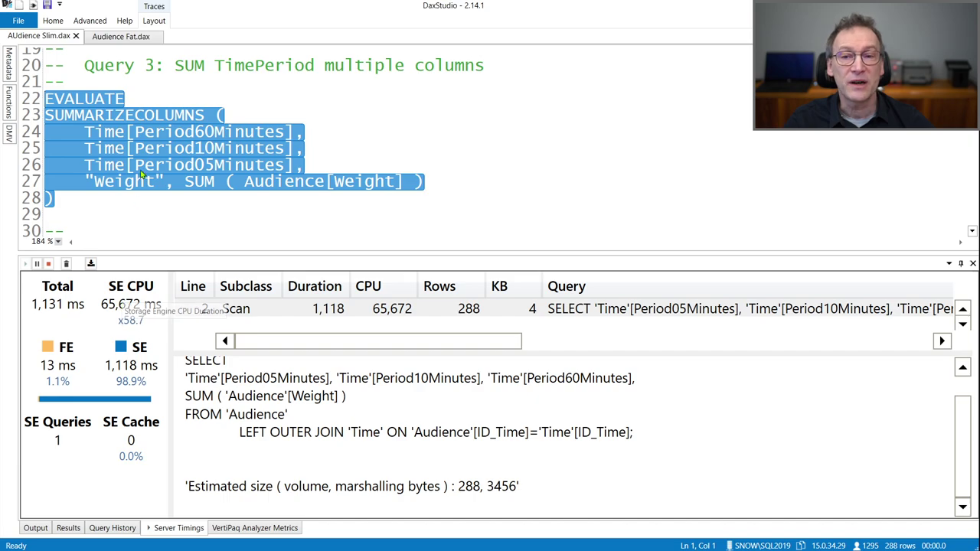
pyautogui.click(122, 40)
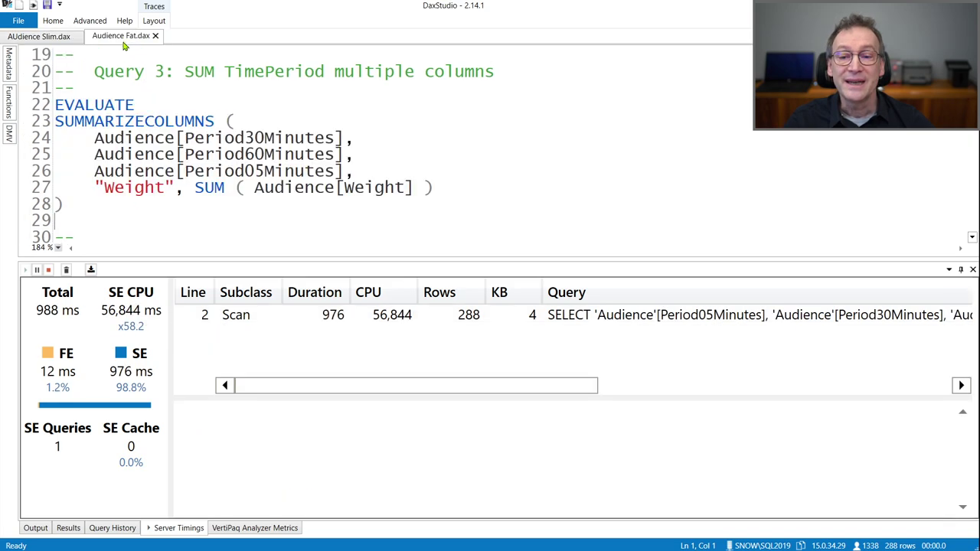
pyautogui.click(246, 319)
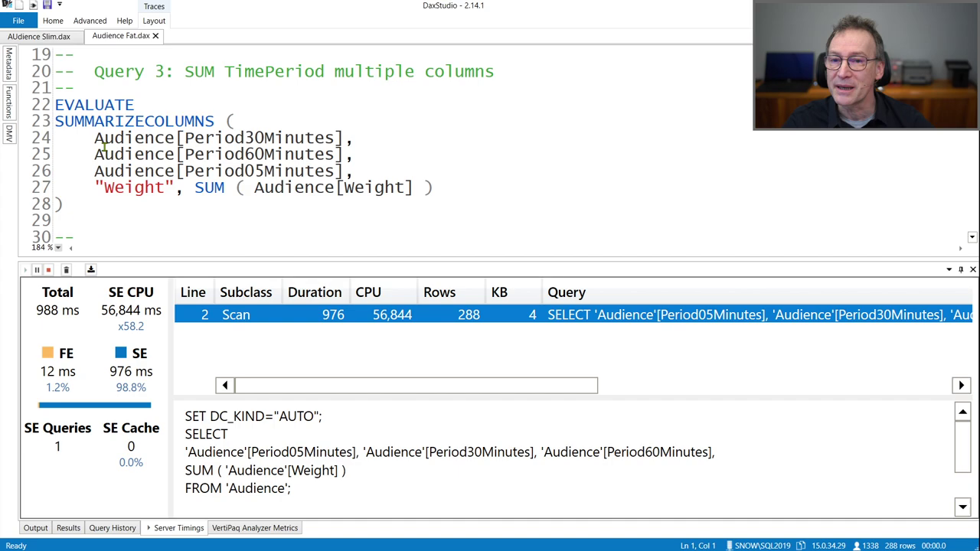
# - Compare against the Slim file, ending on Audience Slim.dax at 1,131 ms versus Fat's 988 ms
pyautogui.click(27, 36)
pyautogui.click(108, 218)
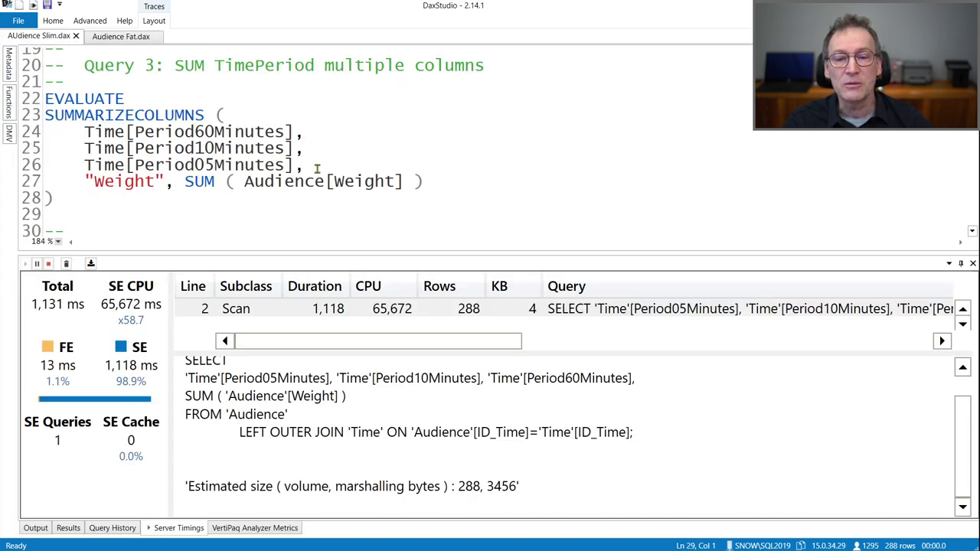
pyautogui.click(127, 37)
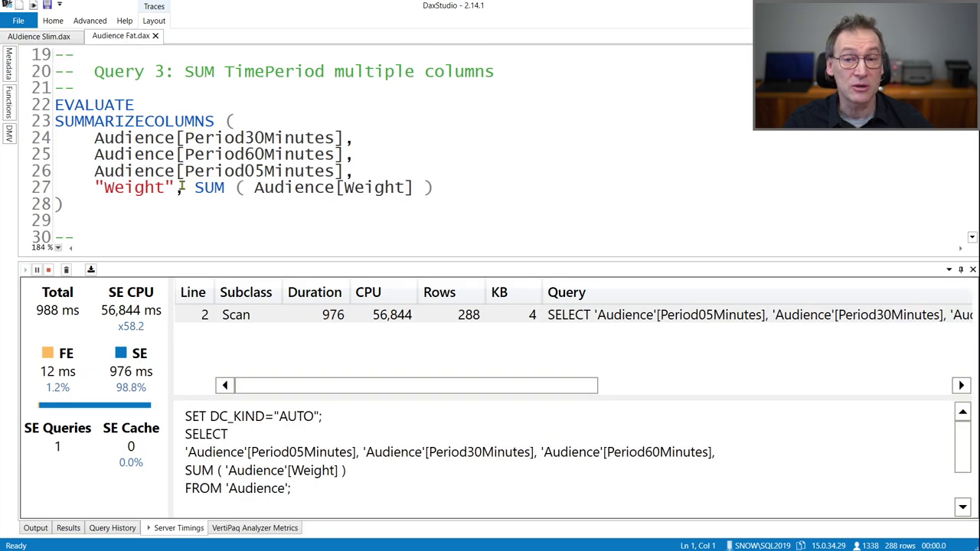
pyautogui.click(56, 41)
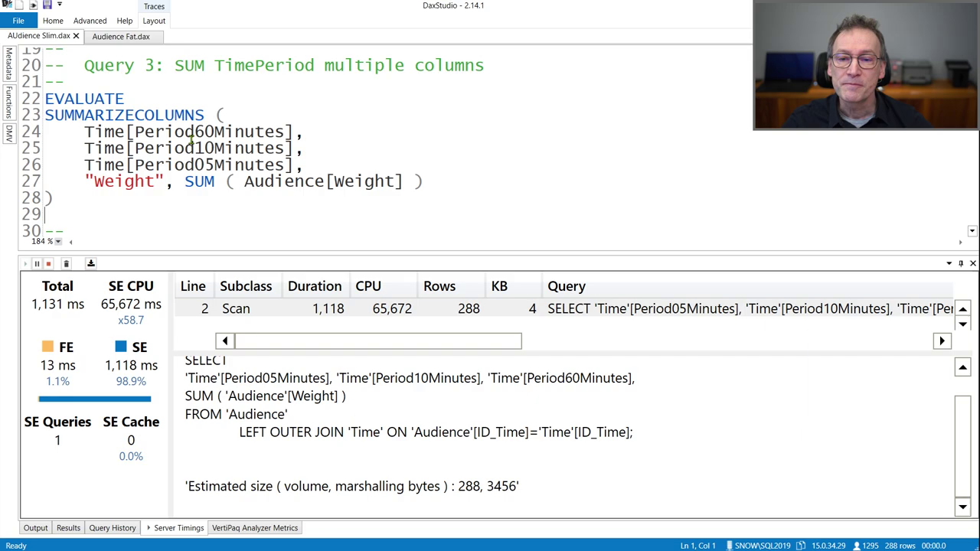
# - Scroll to Query 4 and highlight its DISTINCTCOUNT of Audience[ID_Individual] by Time[Period05Minutes]
pyautogui.scroll(-3, 126, 203)
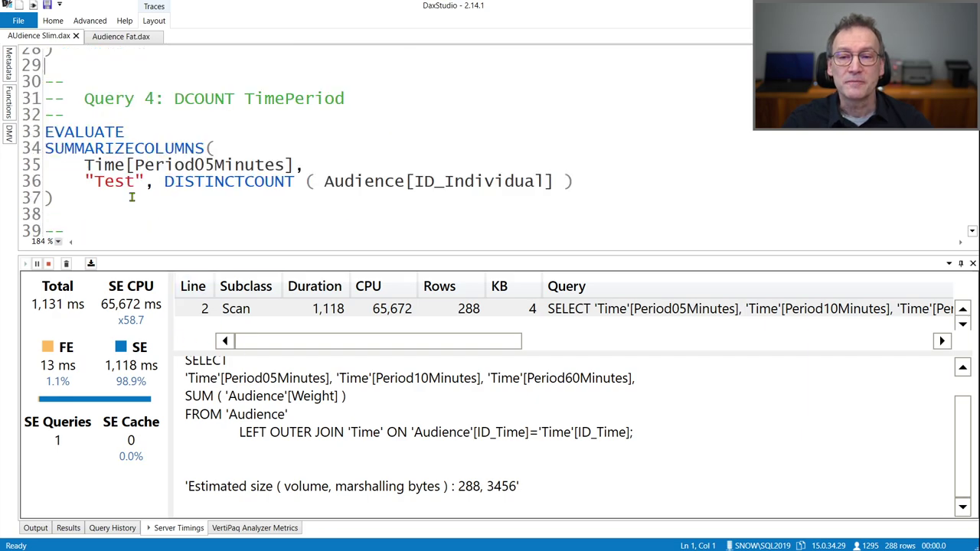
pyautogui.click(132, 201)
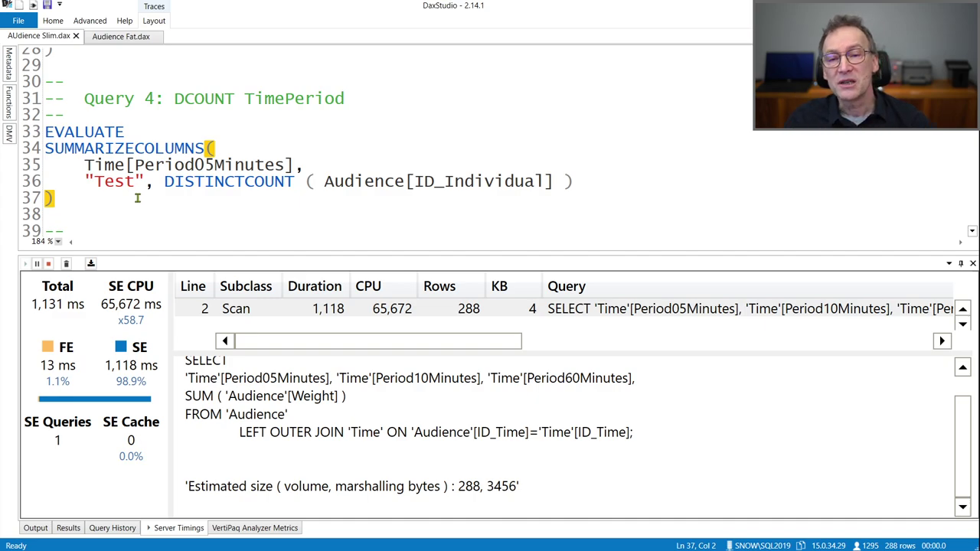
pyautogui.click(151, 164)
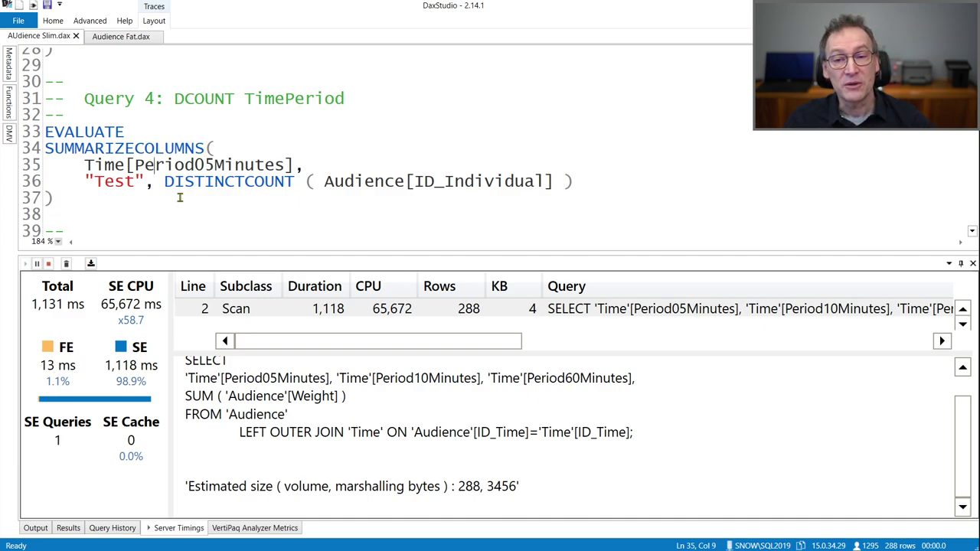
pyautogui.moveTo(155, 182); pyautogui.dragTo(594, 182)
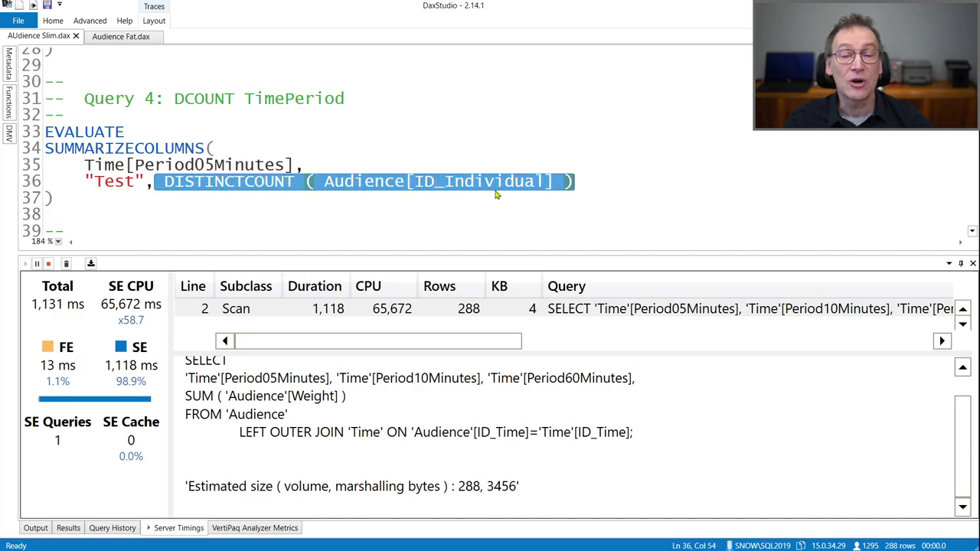
pyautogui.click(118, 197)
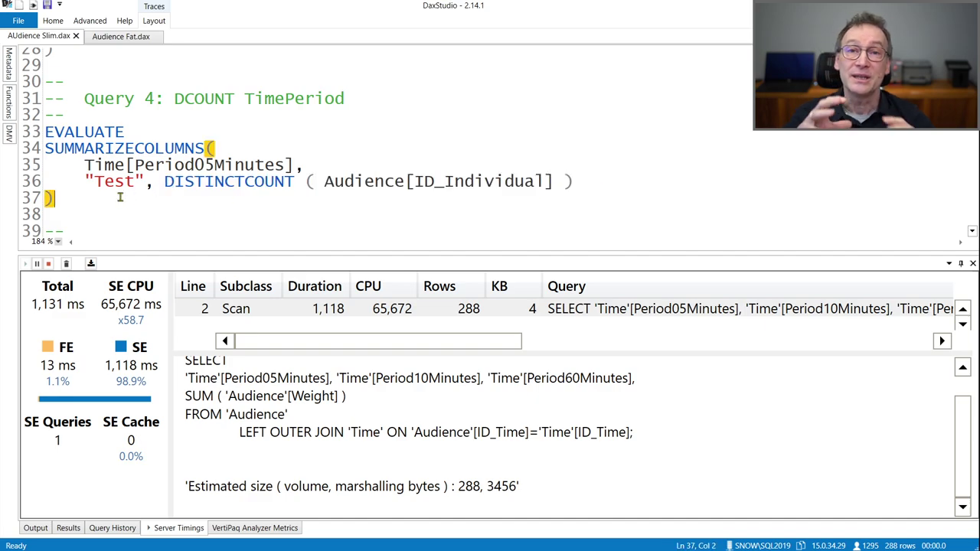
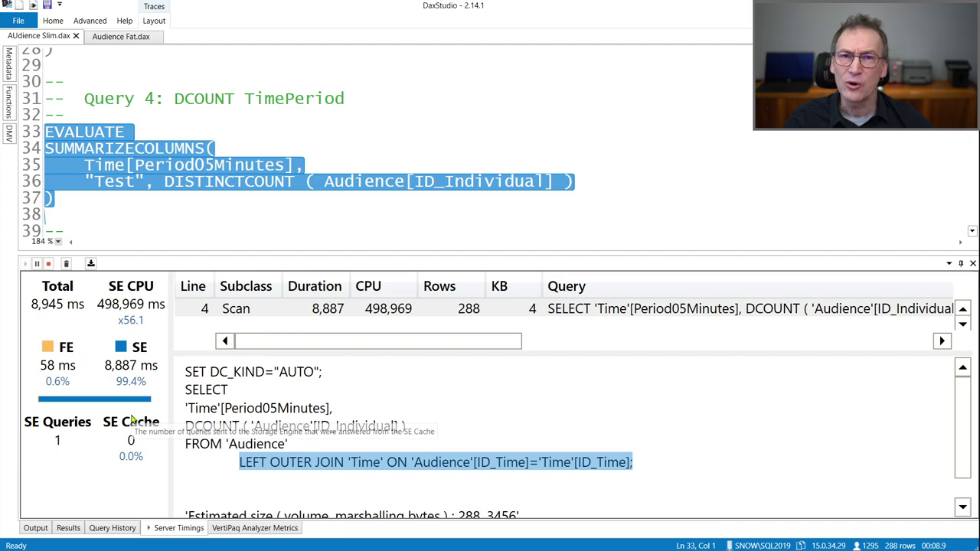
# - Run Query 4 on the Audience Fat model, getting 8,516 ms total
pyautogui.click(129, 131)
pyautogui.click(121, 36)
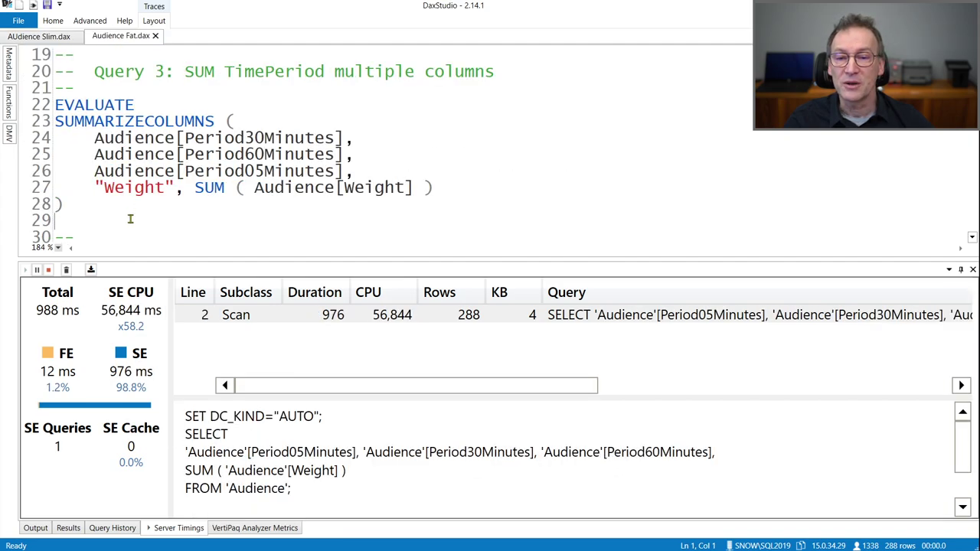
pyautogui.scroll(-4, 130, 219)
pyautogui.moveTo(105, 153); pyautogui.dragTo(43, 92)
pyautogui.press('F5')
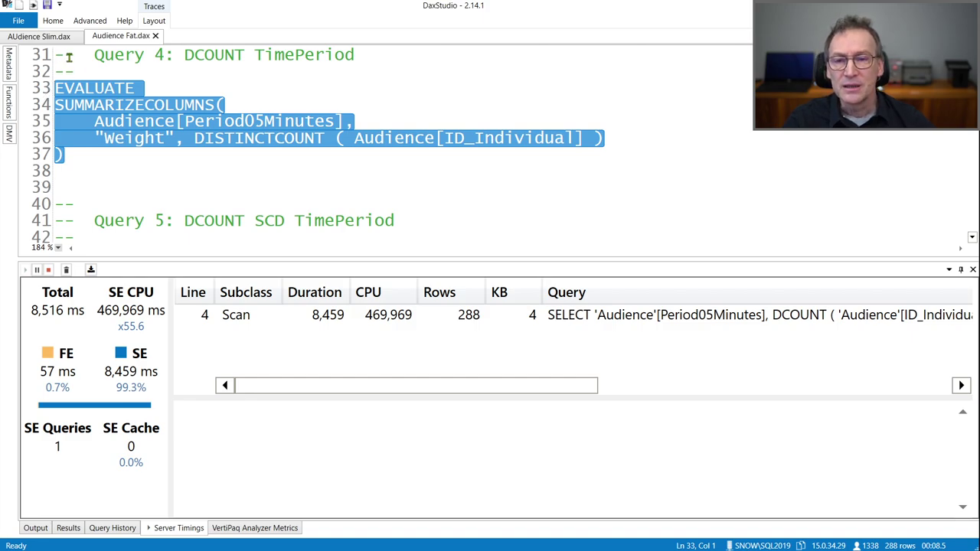
# - Compare Query 4 timings between slim and fat files, then bring up Query 5 in the slim file
pyautogui.click(54, 37)
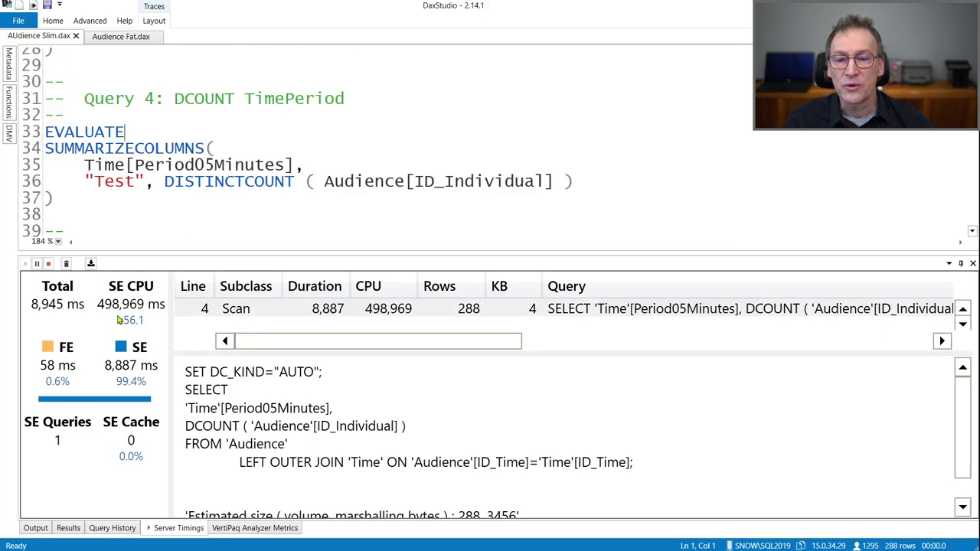
pyautogui.click(117, 37)
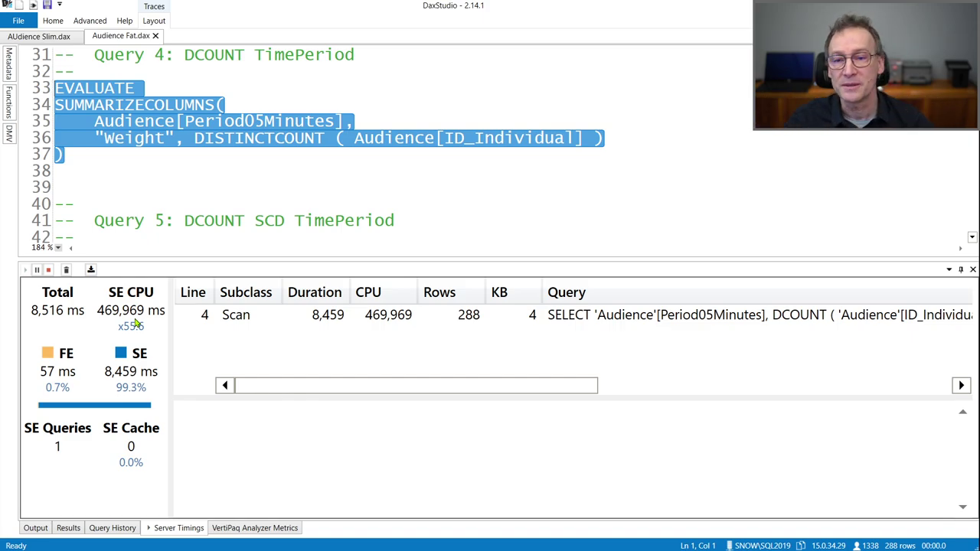
pyautogui.click(44, 36)
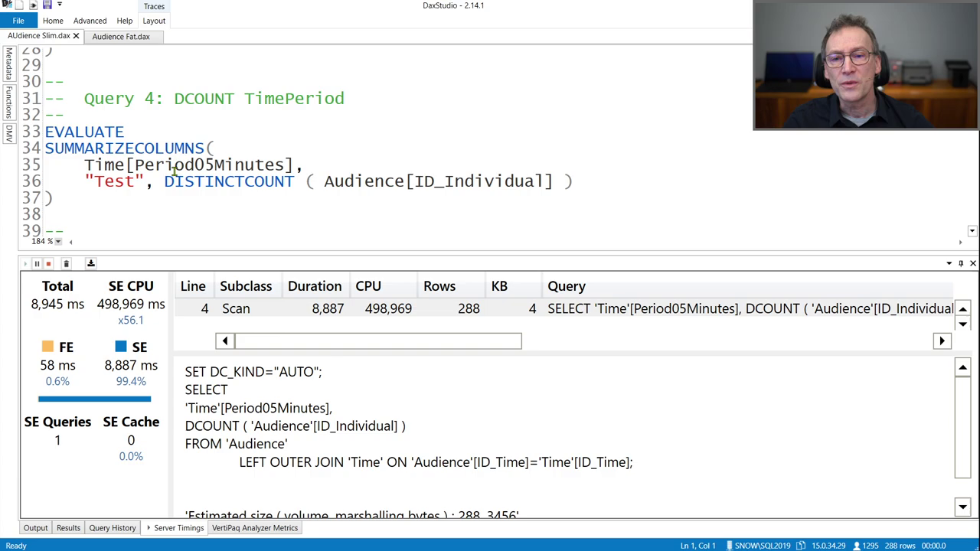
pyautogui.scroll(-3, 174, 170)
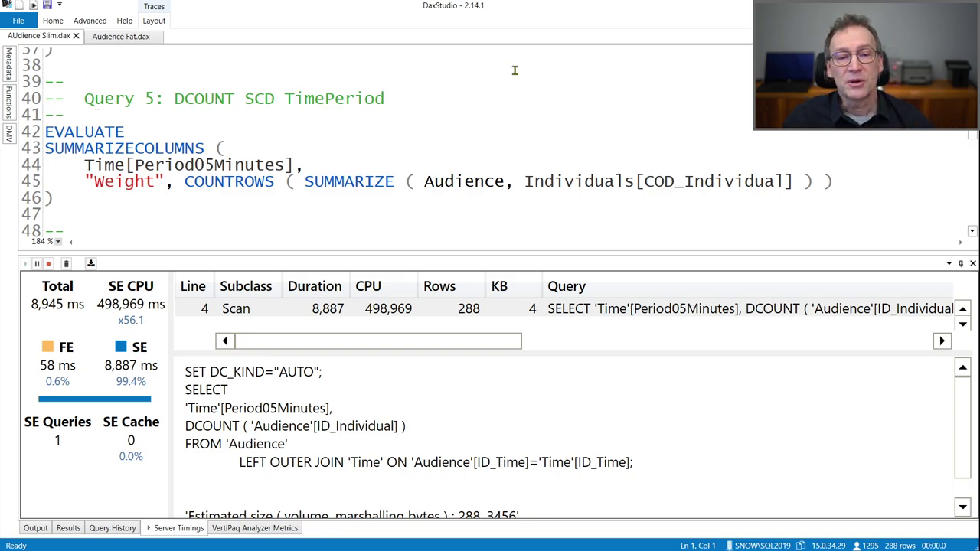
# - Highlight Query 5's COD_Individual column, SUMMARIZE expression and Time[Period05Minutes] grouping
pyautogui.moveTo(645, 181); pyautogui.dragTo(786, 181)
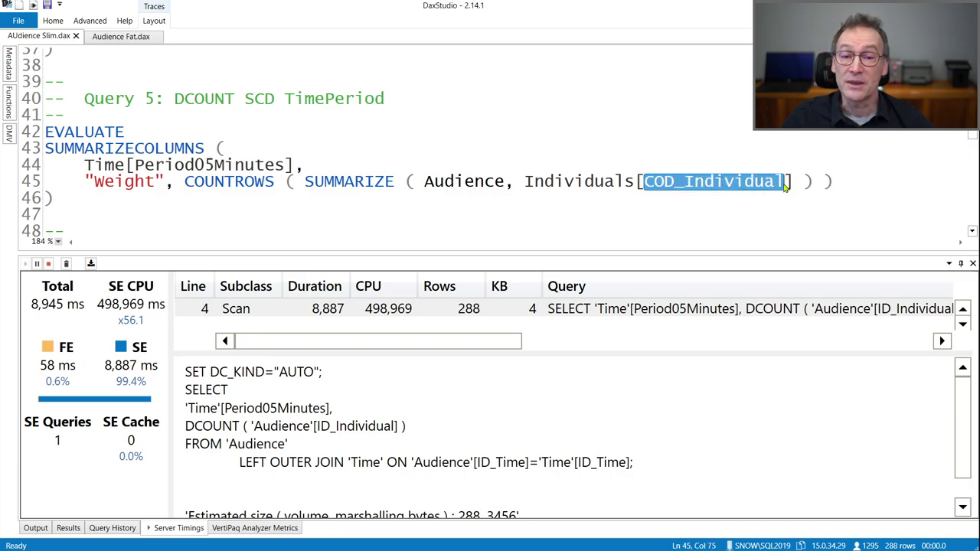
pyautogui.moveTo(294, 180); pyautogui.dragTo(558, 182)
pyautogui.doubleClick(493, 182)
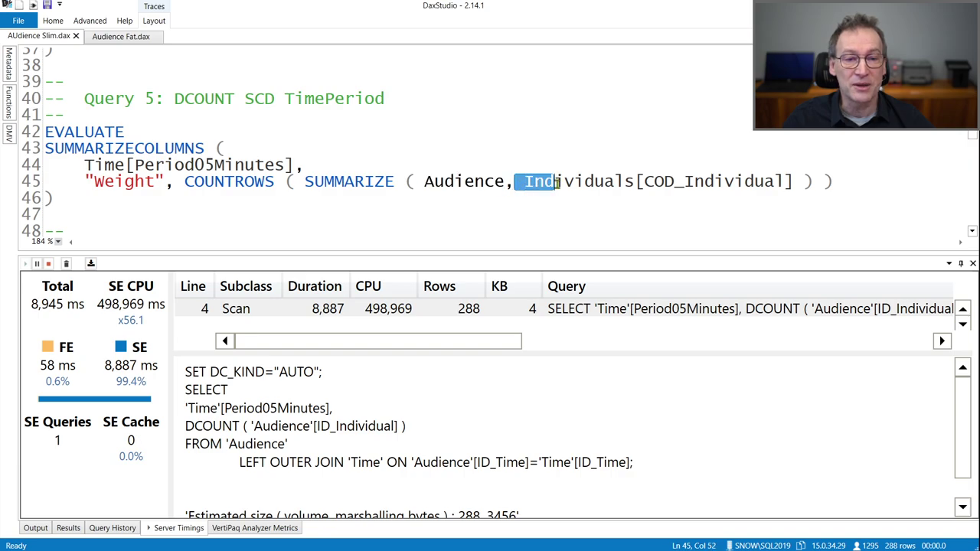
pyautogui.click(180, 185)
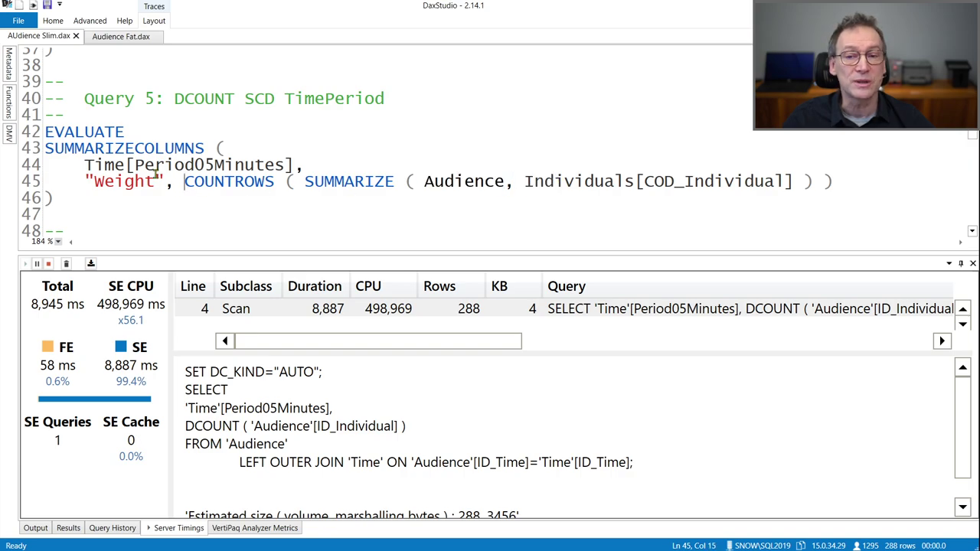
pyautogui.moveTo(87, 163); pyautogui.dragTo(304, 166)
pyautogui.click(150, 191)
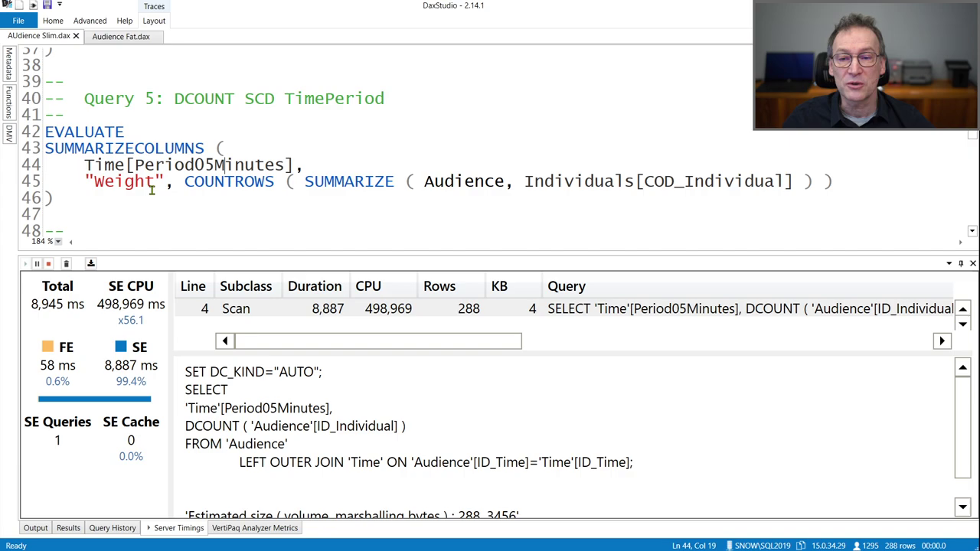
# - Run Query 5 on the slim model (4,402 ms) and inspect its scan's storage-engine query
pyautogui.moveTo(124, 198); pyautogui.dragTo(44, 132)
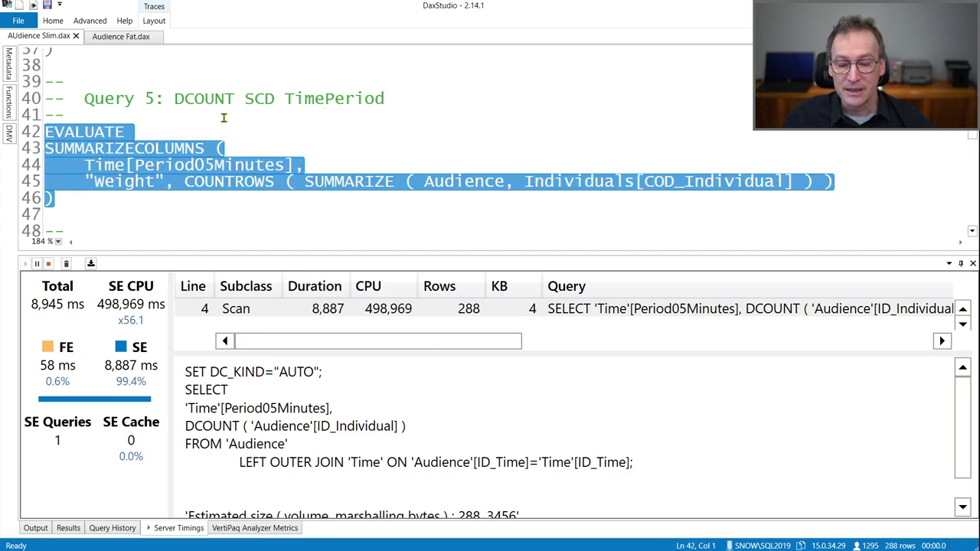
pyautogui.press('F5')
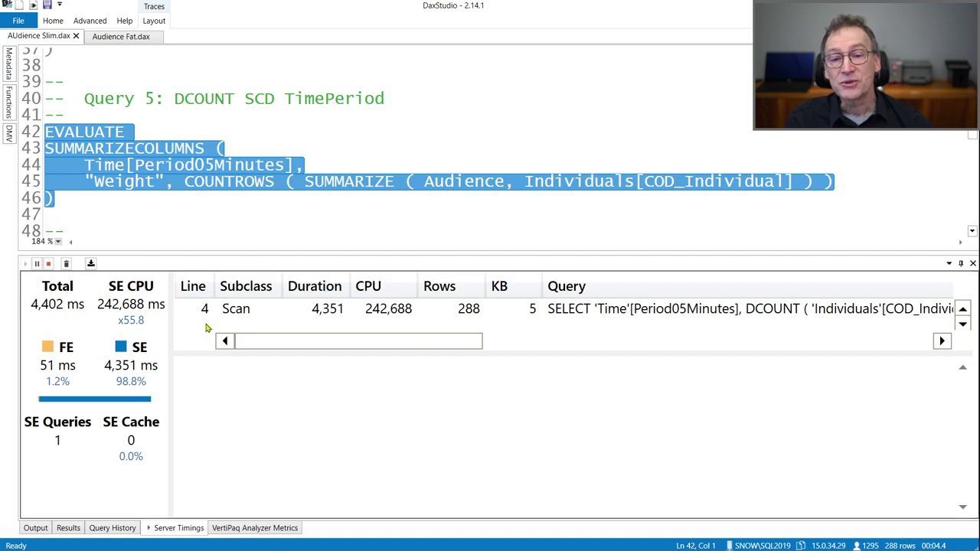
pyautogui.click(230, 313)
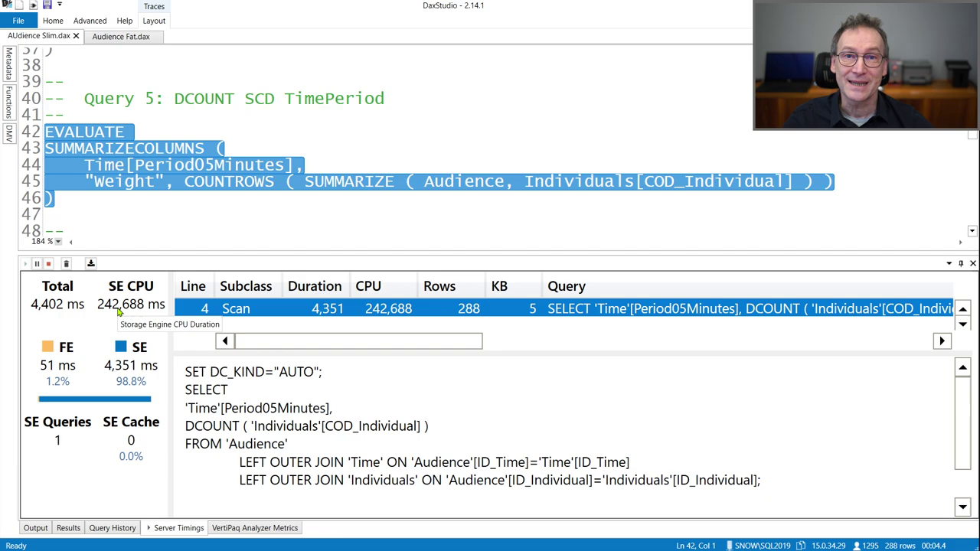
pyautogui.click(469, 203)
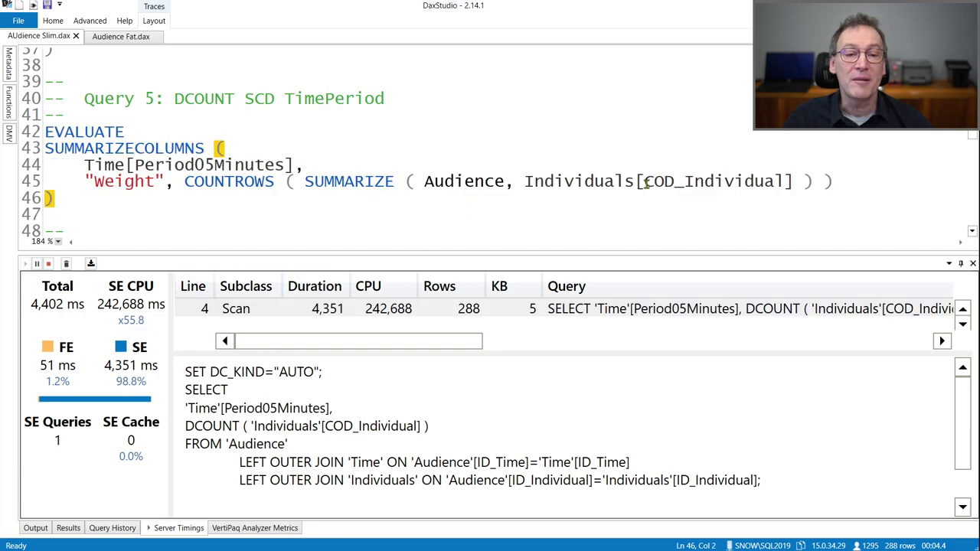
pyautogui.moveTo(643, 182); pyautogui.dragTo(777, 182)
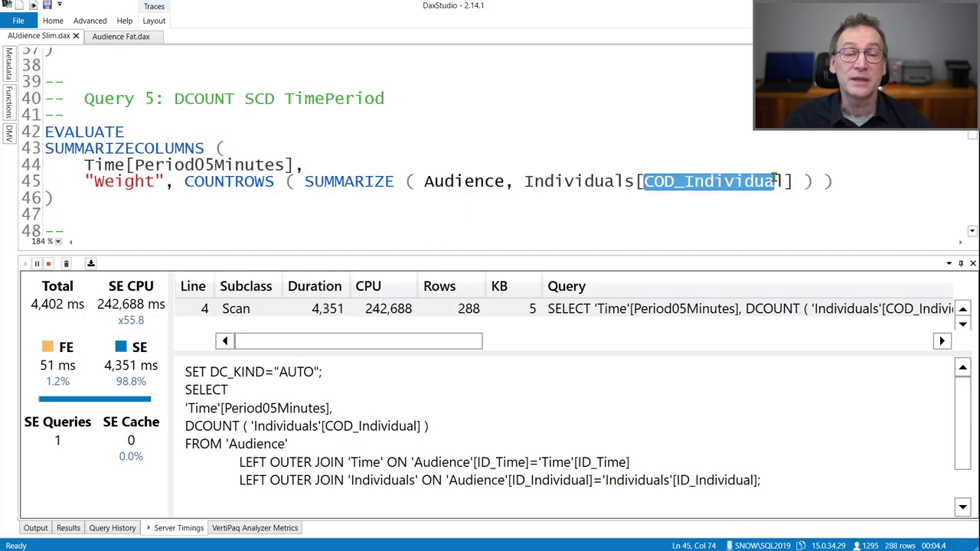
pyautogui.click(740, 155)
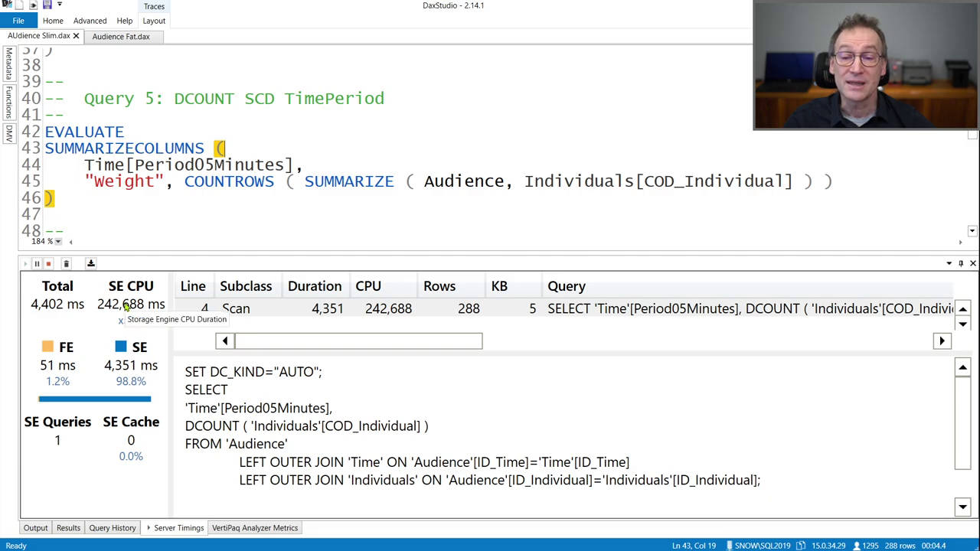
pyautogui.click(118, 37)
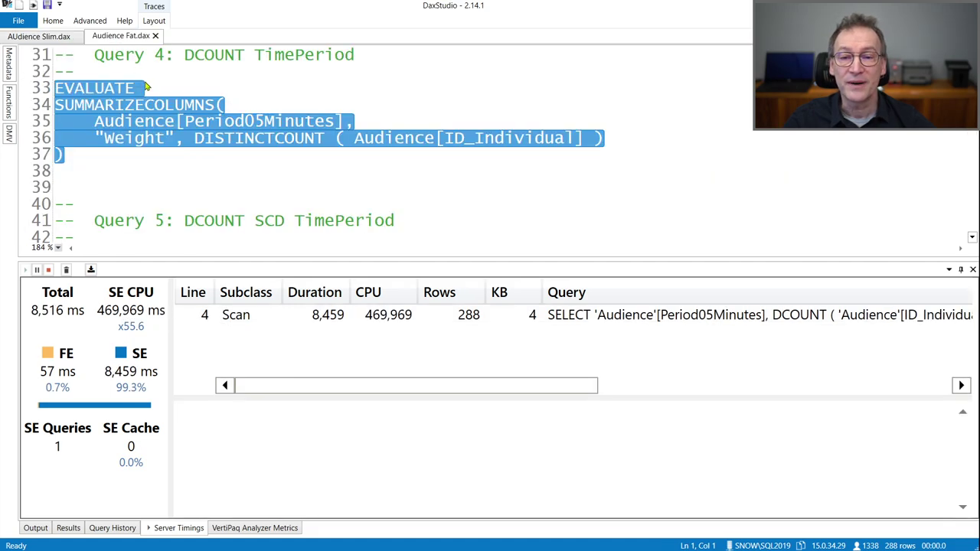
pyautogui.scroll(-3, 203, 134)
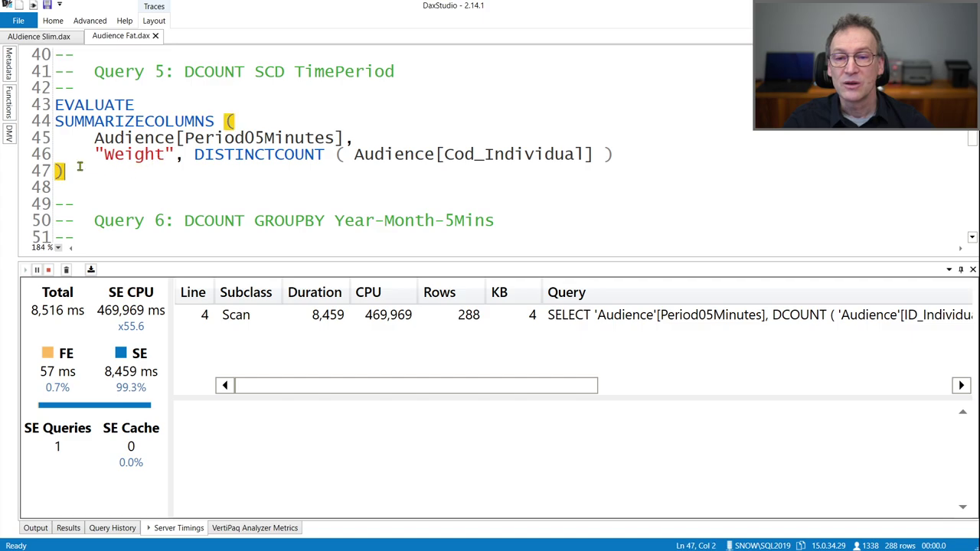
pyautogui.moveTo(79, 165); pyautogui.dragTo(31, 105)
pyautogui.press('F5')
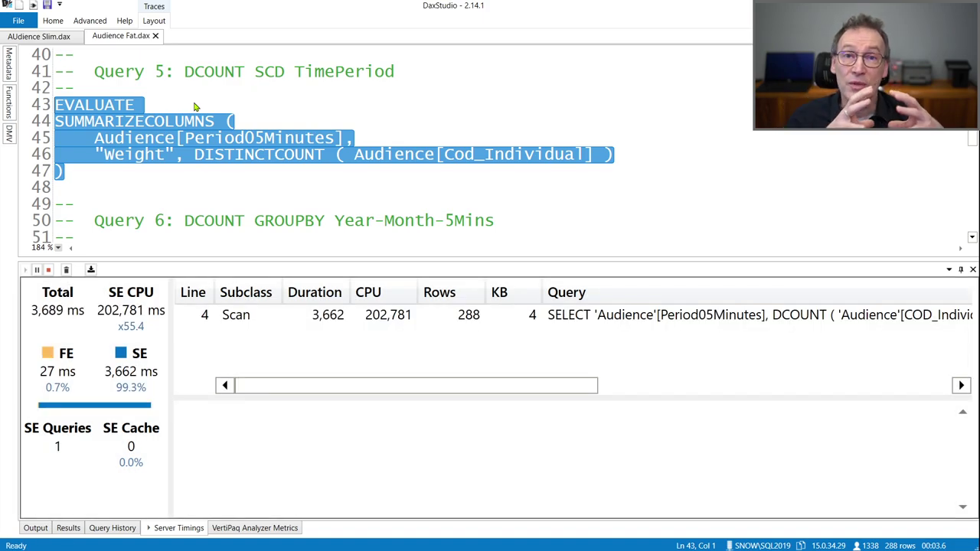
pyautogui.click(355, 156)
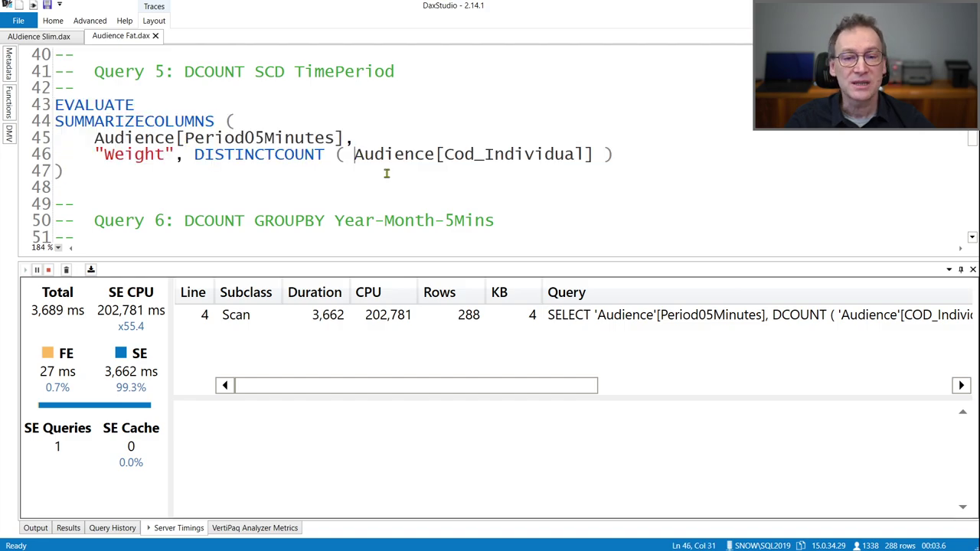
pyautogui.click(387, 313)
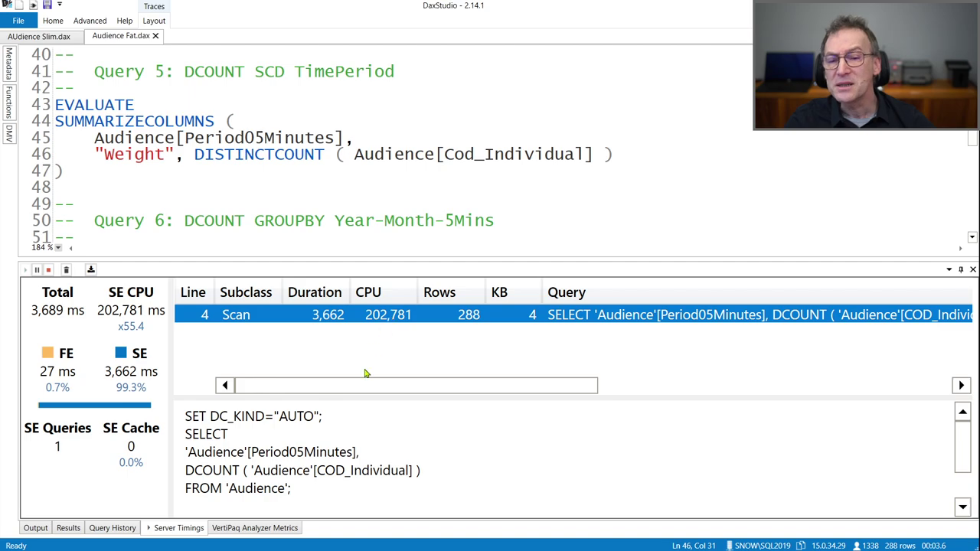
pyautogui.moveTo(354, 397); pyautogui.dragTo(349, 381)
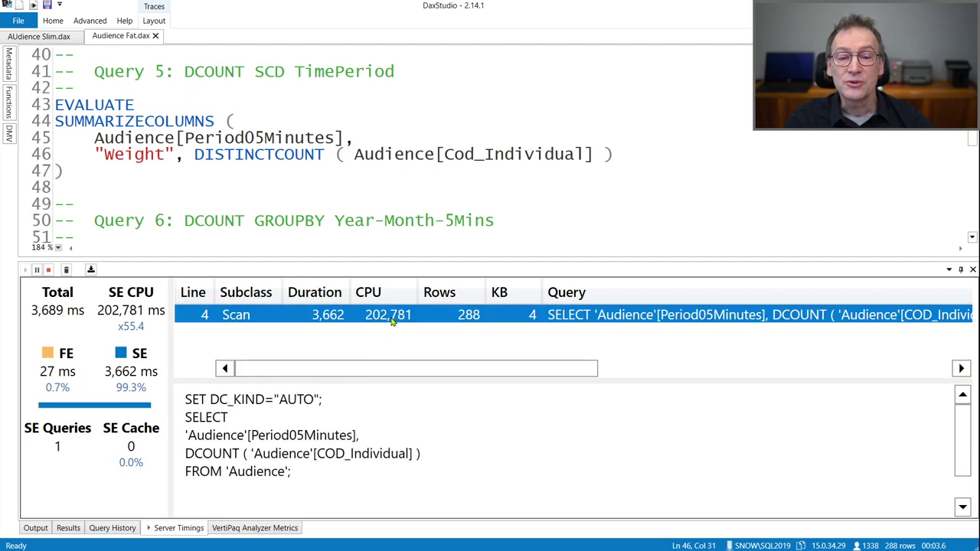
pyautogui.click(49, 35)
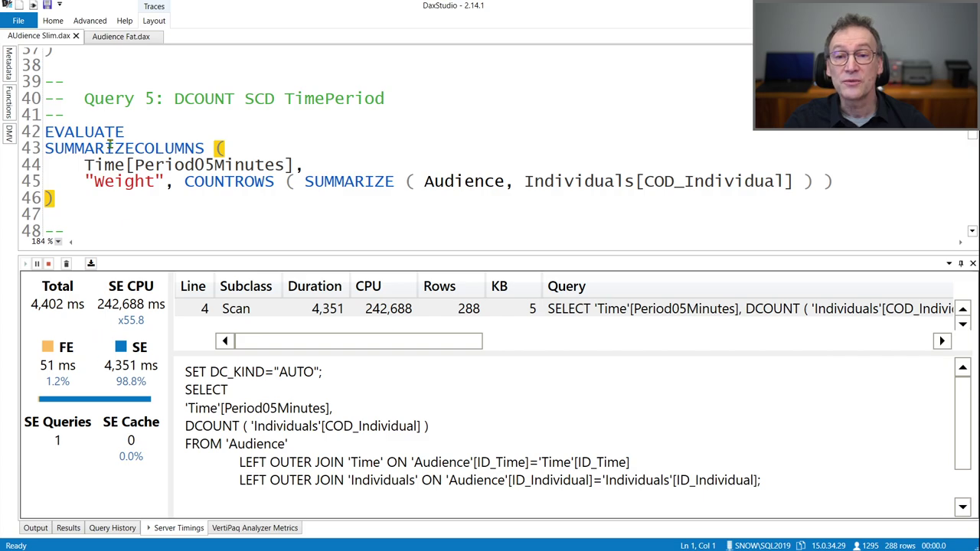
pyautogui.click(117, 38)
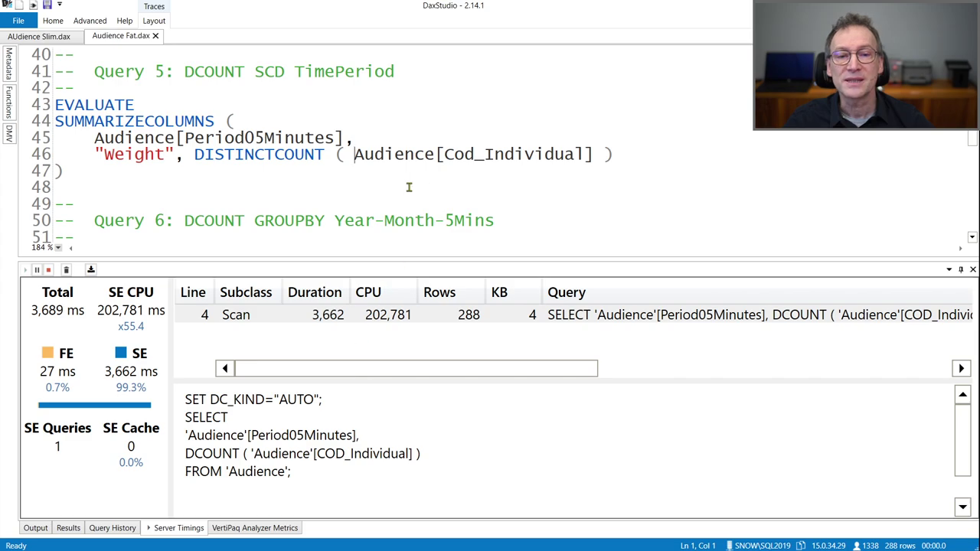
# - Run Query 6 in AUdience Slim.dax with Server Timings, giving 24,605 ms total
pyautogui.scroll(-3, 333, 189)
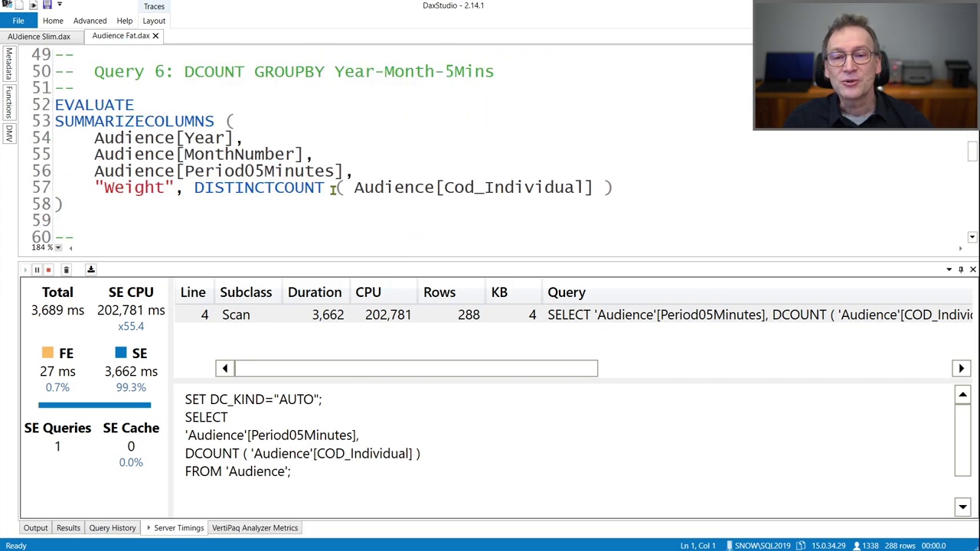
pyautogui.click(38, 38)
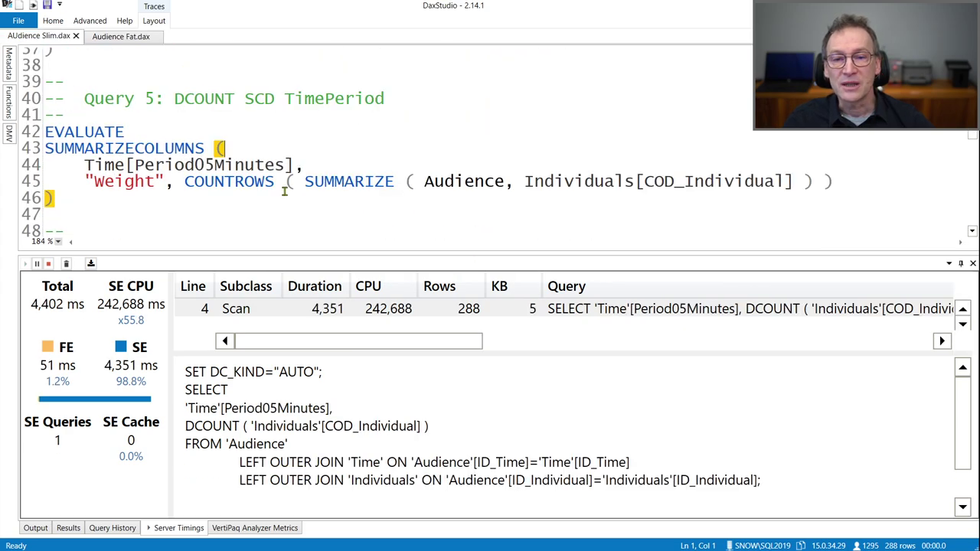
pyautogui.scroll(-3, 283, 192)
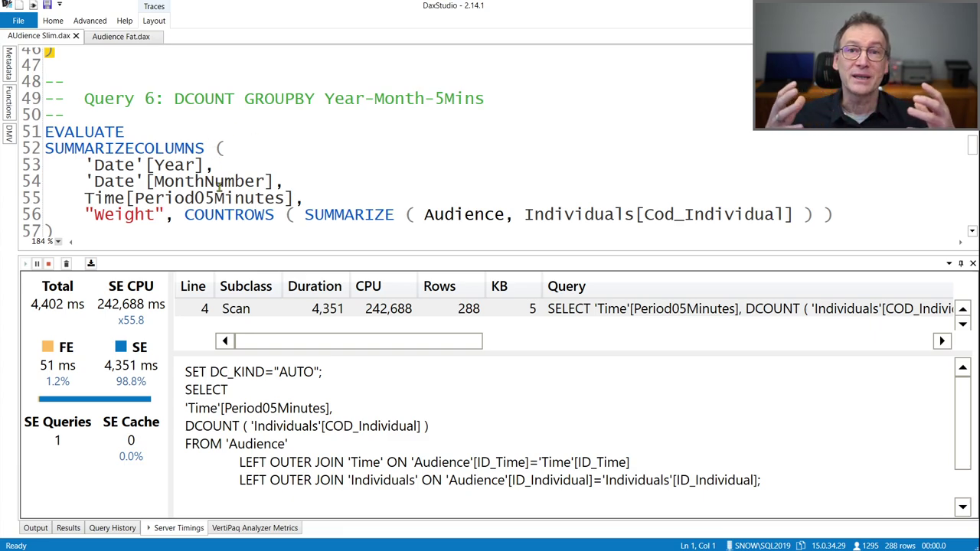
pyautogui.click(138, 165)
pyautogui.click(159, 196)
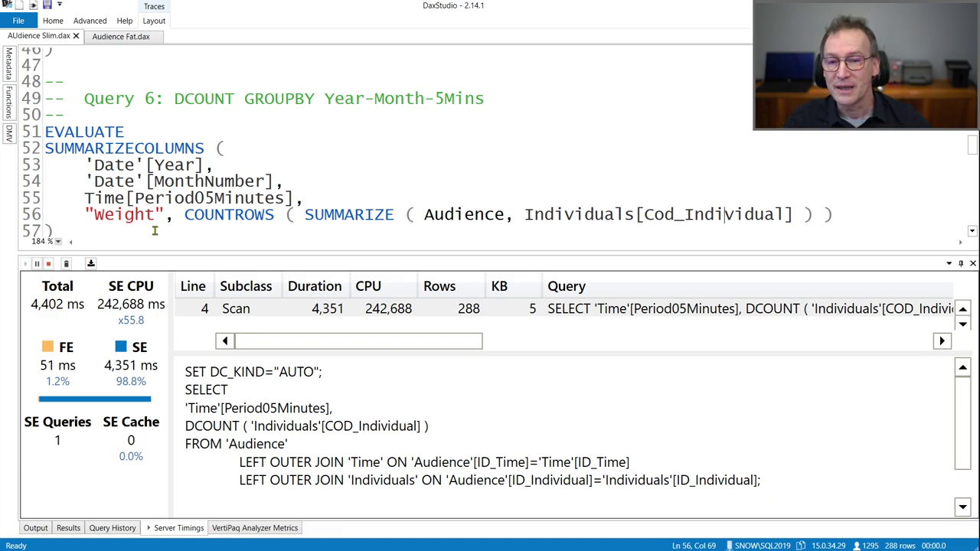
pyautogui.moveTo(155, 229); pyautogui.dragTo(35, 121)
pyautogui.press('F5')
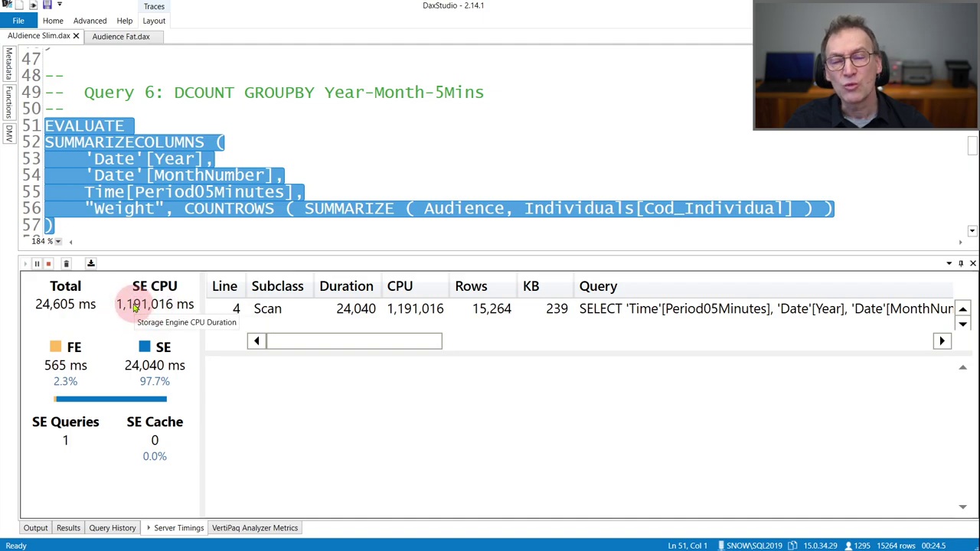
# - Read the storage-engine query text of Query 6's single 15,264-row scan
pyautogui.click(404, 313)
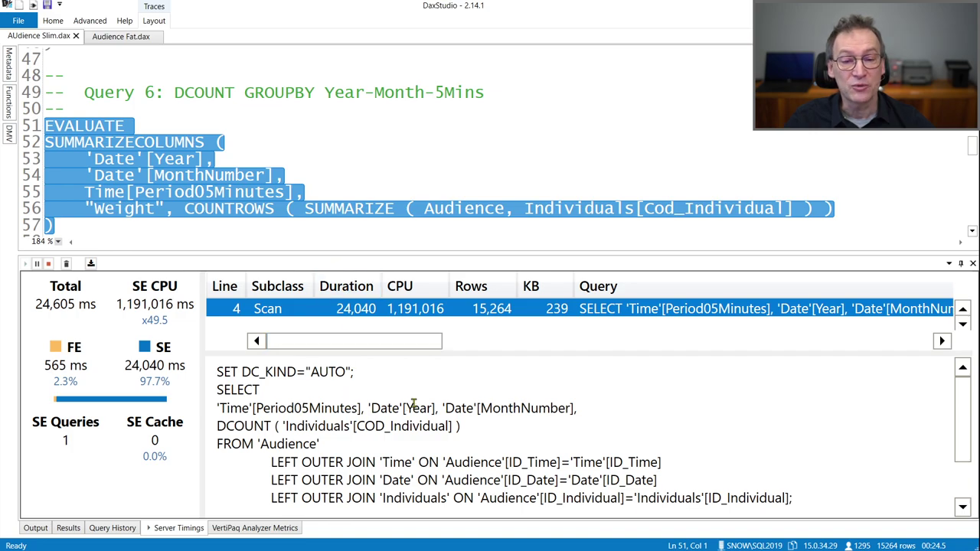
pyautogui.scroll(-1, 412, 407)
pyautogui.scroll(1, 412, 406)
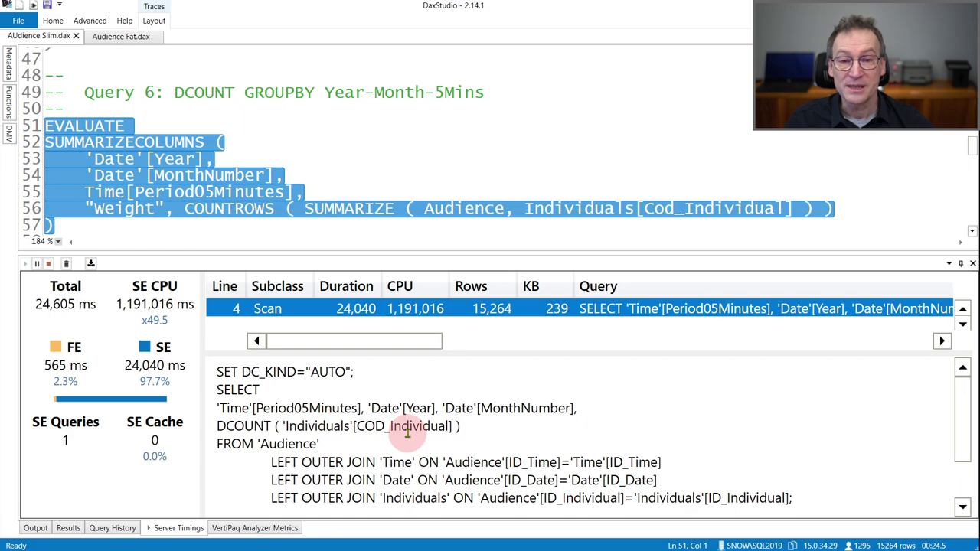
pyautogui.scroll(-1, 407, 432)
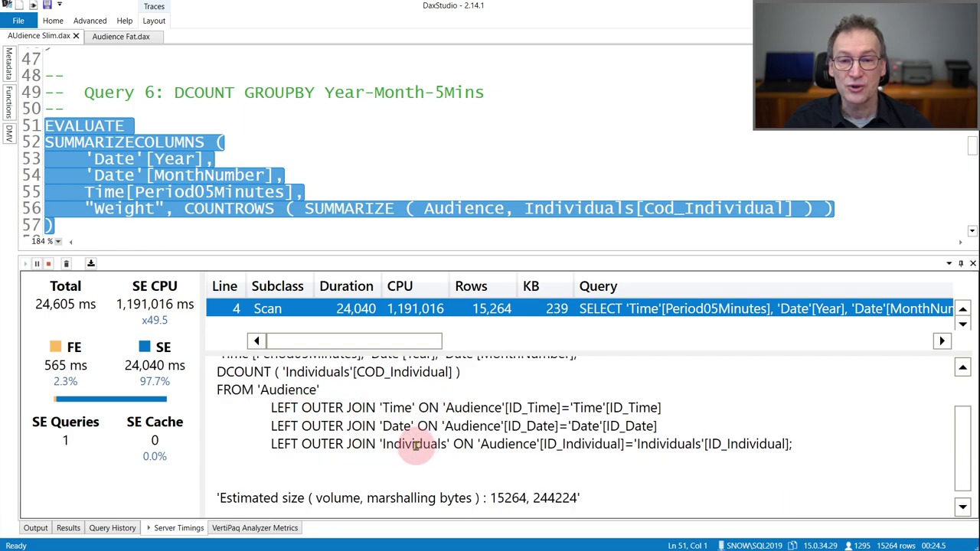
pyautogui.scroll(1, 414, 444)
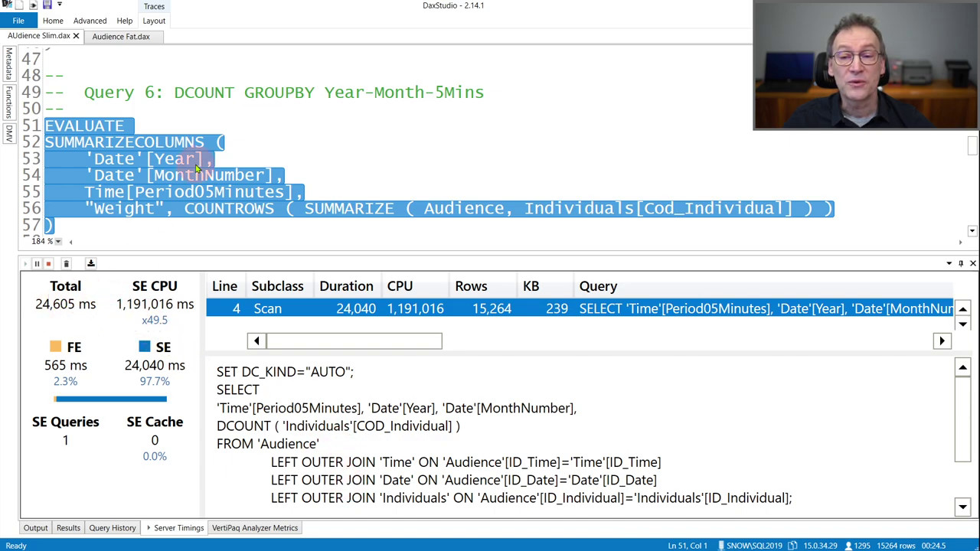
# - Run Query 6 on the Audience Fat model, getting 22,048 ms total
pyautogui.click(111, 37)
pyautogui.click(184, 188)
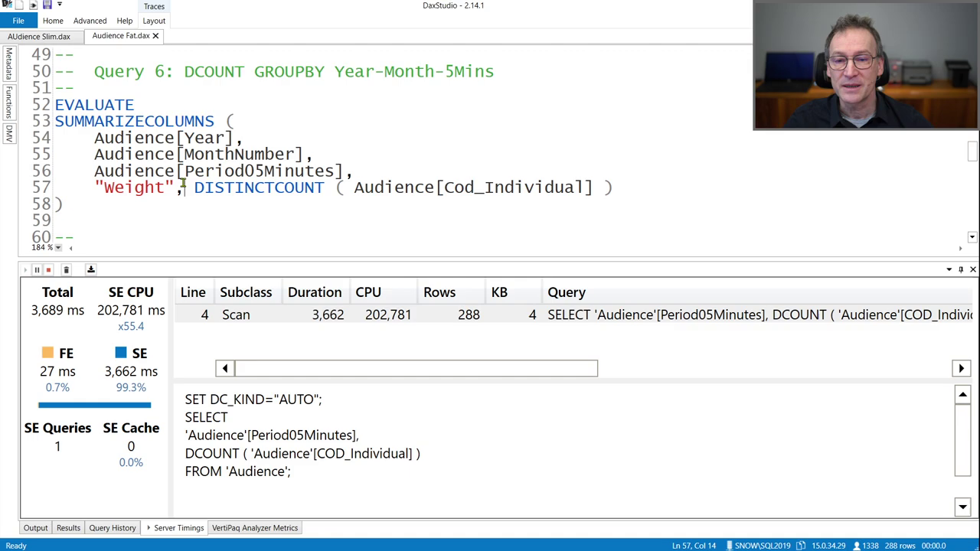
pyautogui.scroll(-4, 183, 187)
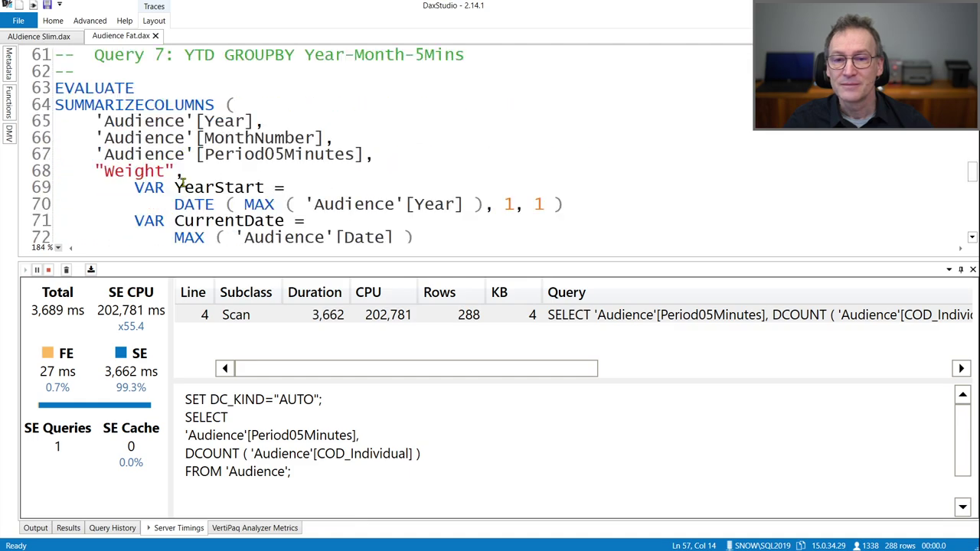
pyautogui.scroll(4, 183, 182)
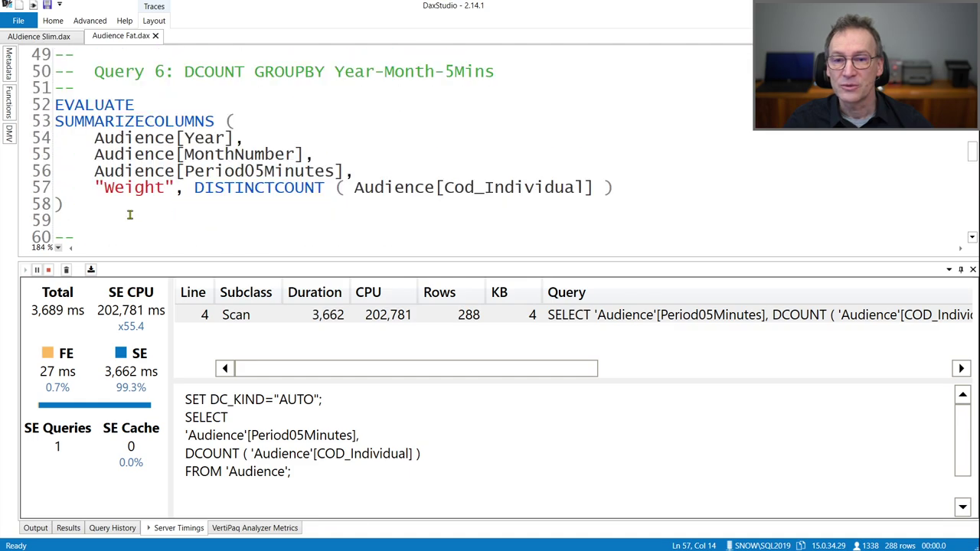
pyautogui.moveTo(129, 215); pyautogui.dragTo(42, 101)
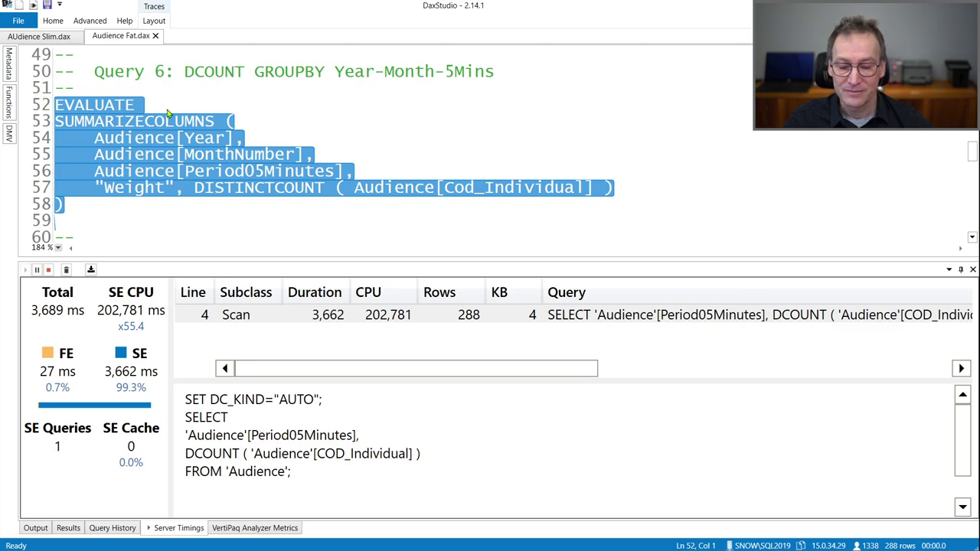
pyautogui.press('F5')
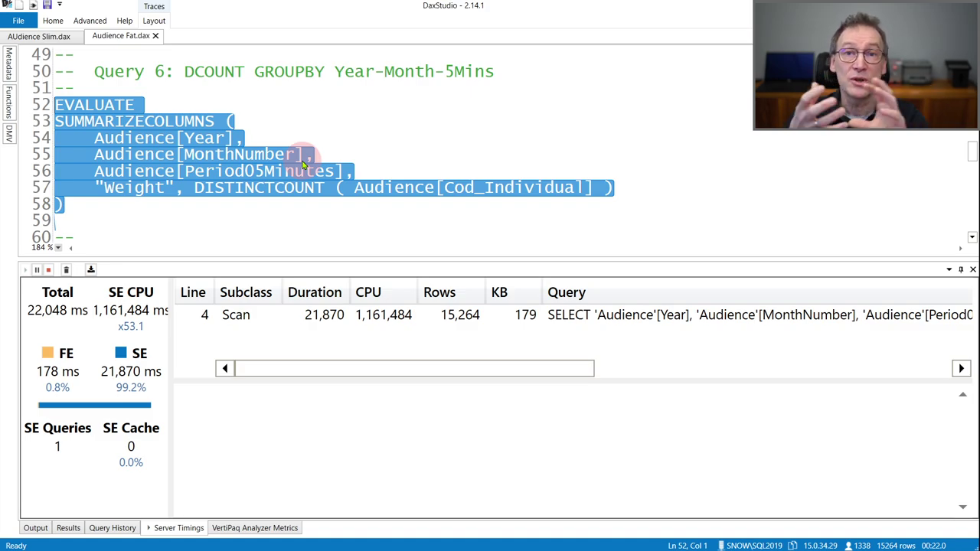
# - Show the fat scan's storage-engine query and compare its timings against the slim model's
pyautogui.click(303, 320)
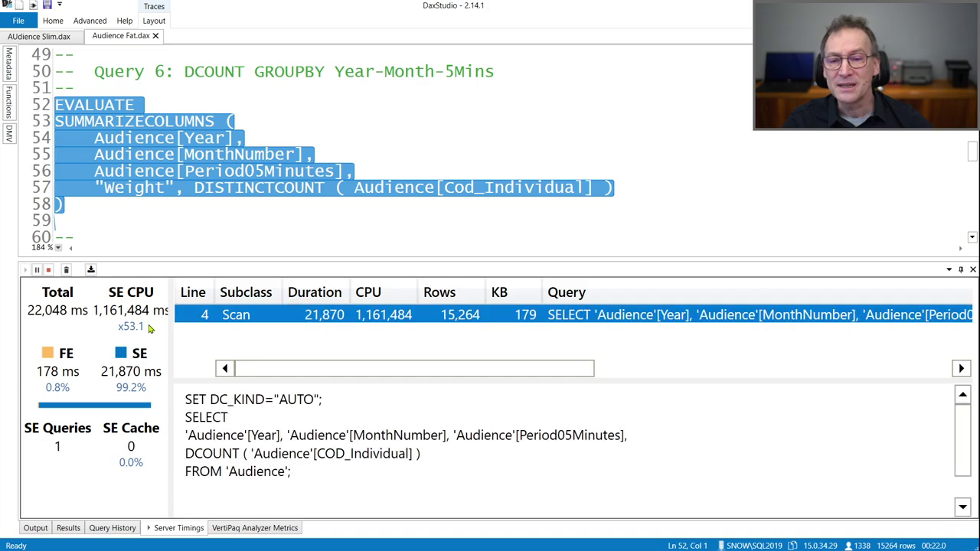
pyautogui.moveTo(173, 326); pyautogui.dragTo(197, 326)
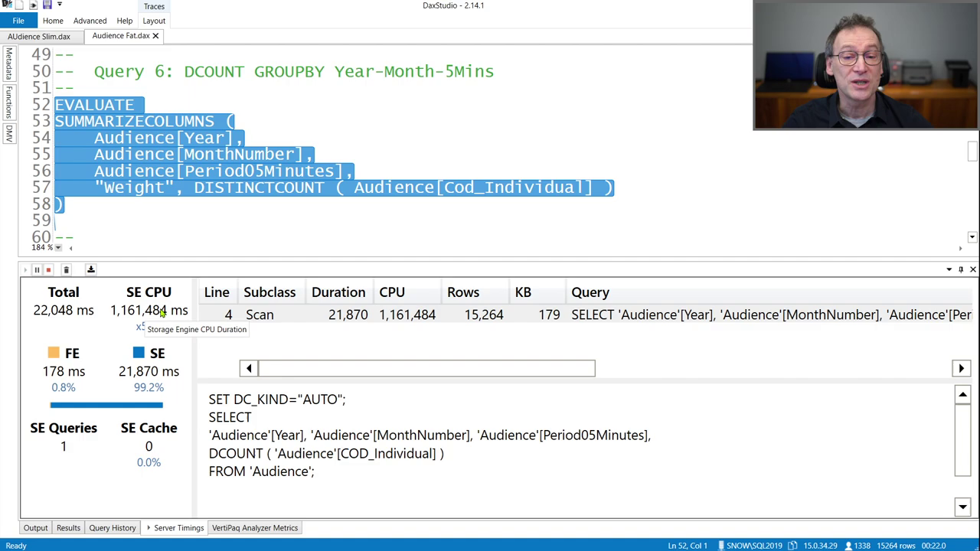
pyautogui.hotkey('ctrl', 'Tab')
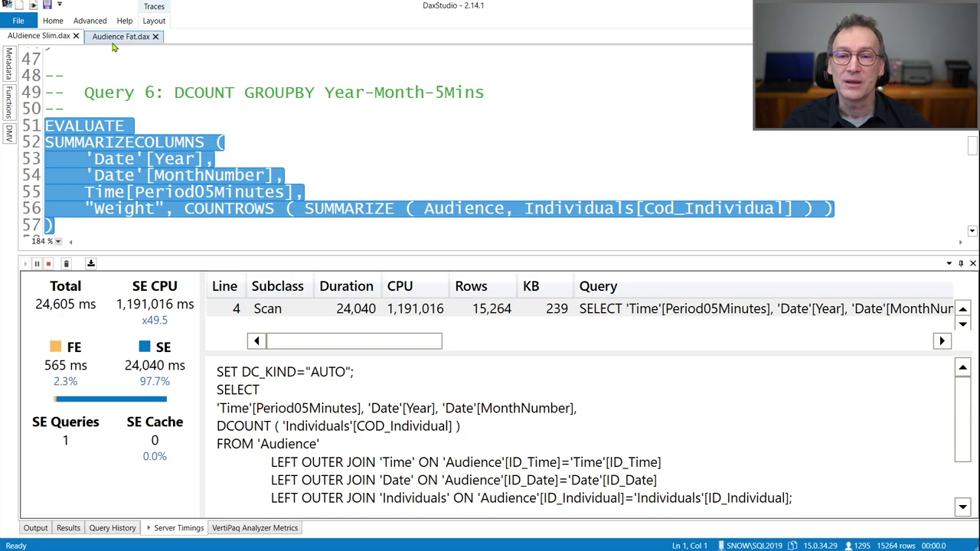
pyautogui.hotkey('ctrl', 'Tab')
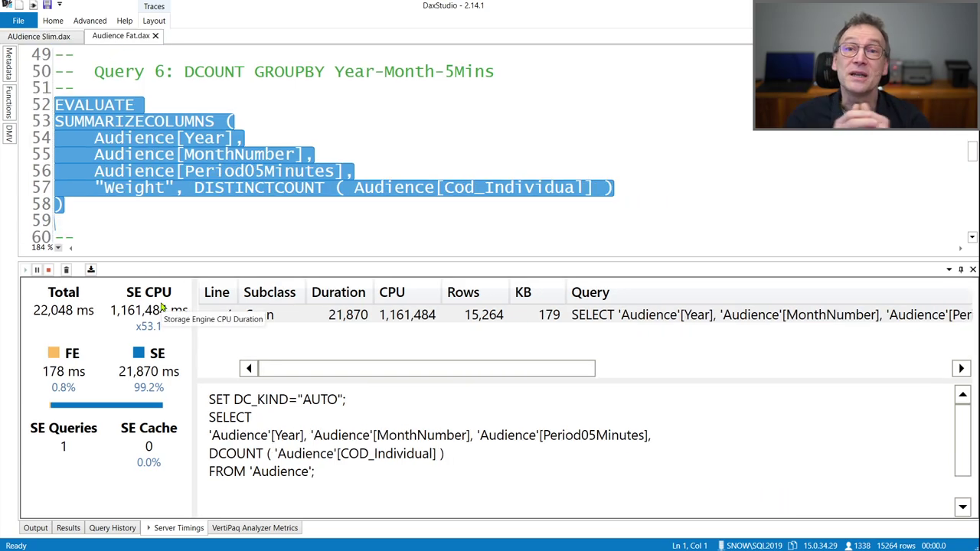
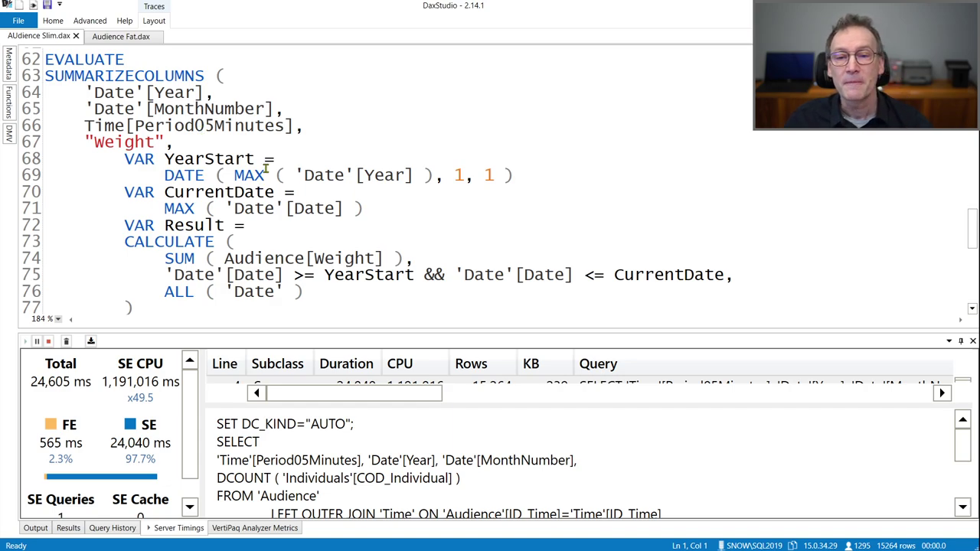
# - Review the YearStart and CurrentDate variables and the SUM ( Audience[Weight] ) expression
pyautogui.scroll(-1, 267, 170)
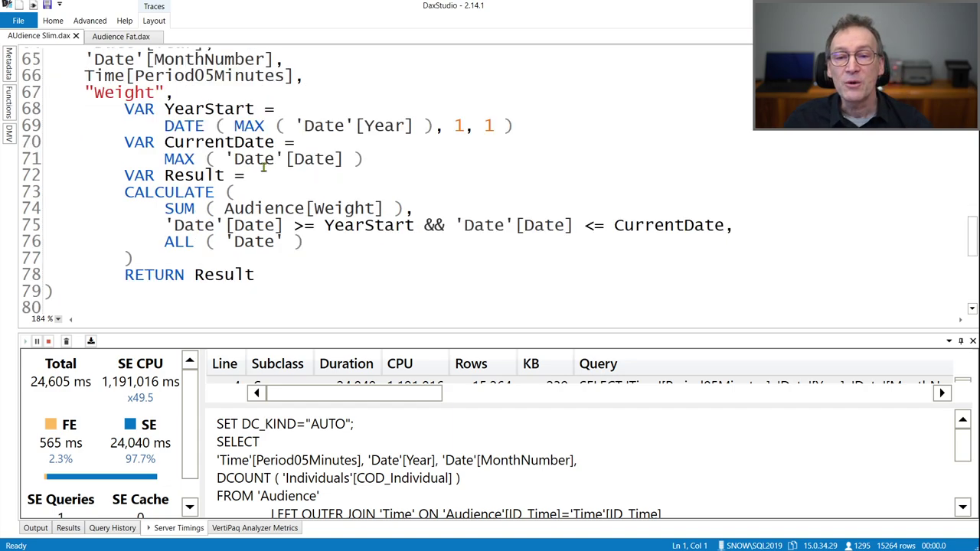
pyautogui.doubleClick(205, 109)
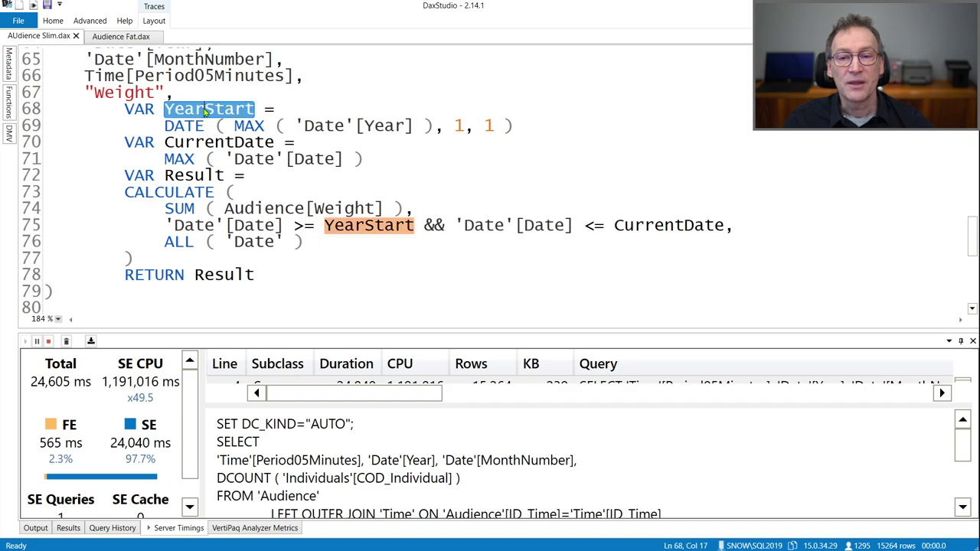
pyautogui.doubleClick(221, 142)
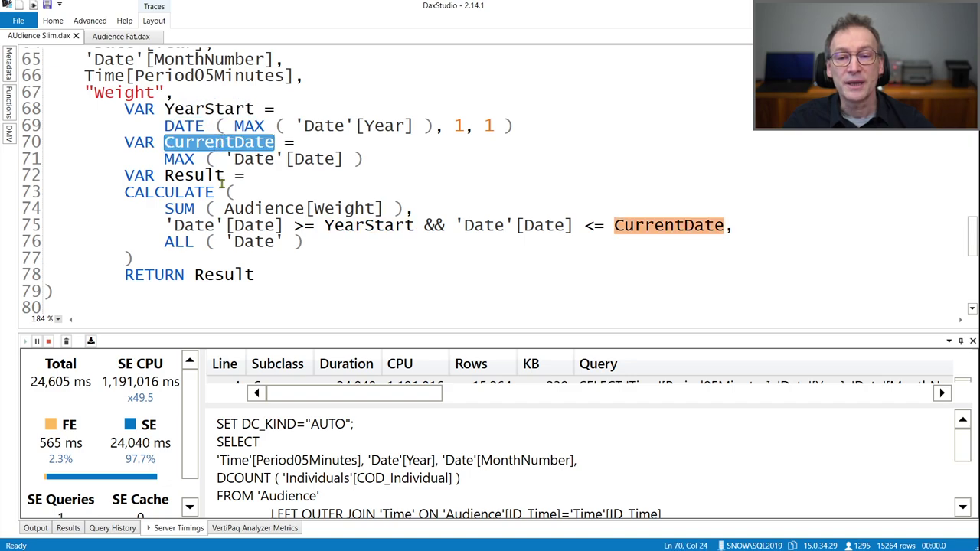
pyautogui.click(194, 191)
pyautogui.moveTo(167, 208); pyautogui.dragTo(411, 208)
pyautogui.click(193, 225)
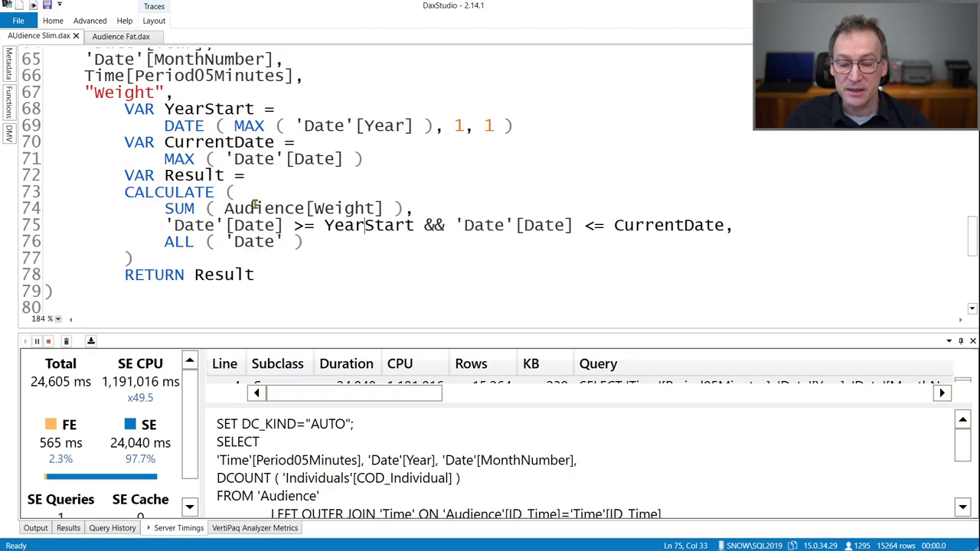
# - Select the YTD query from its closing parenthesis back to EVALUATE
pyautogui.click(131, 259)
pyautogui.click(104, 293)
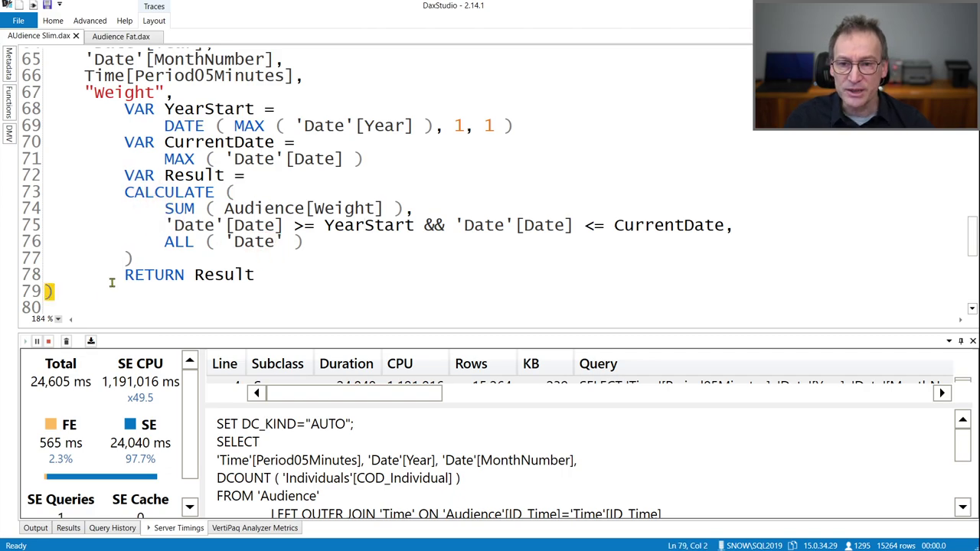
pyautogui.scroll(1, 112, 282)
pyautogui.keyDown('shift'); pyautogui.click(45, 59); pyautogui.keyUp('shift')
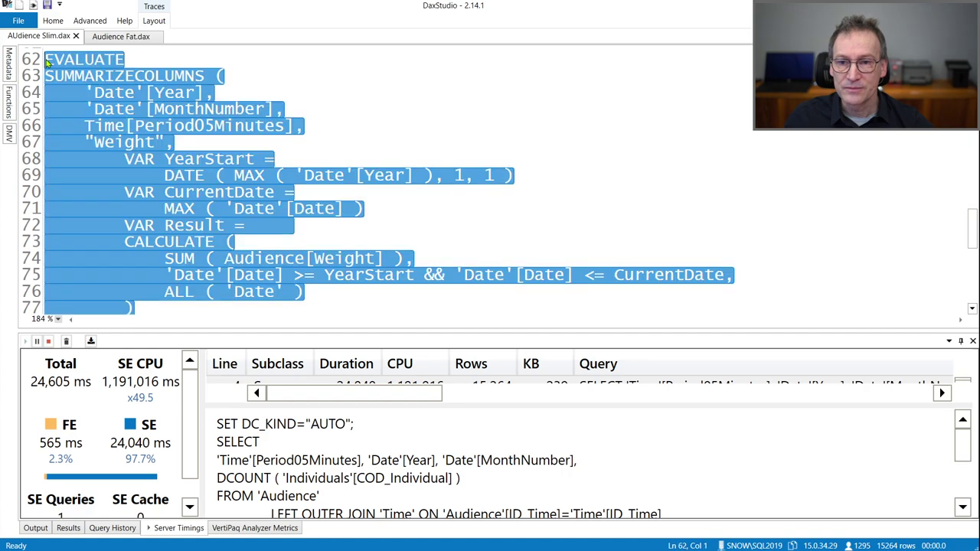
# - Run the selected YTD query on the slim model with F5 and enlarge Server Timings
pyautogui.press('F5')
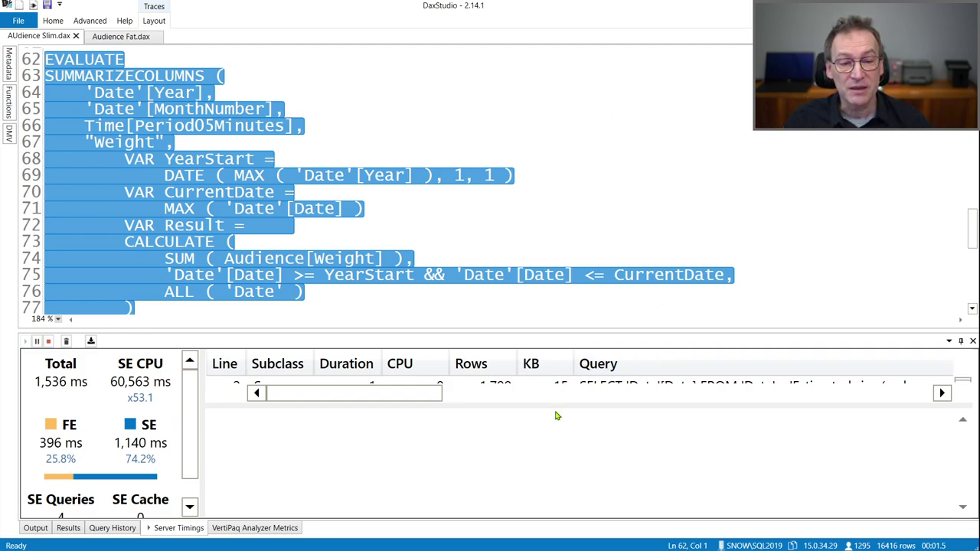
pyautogui.moveTo(556, 404); pyautogui.dragTo(553, 467)
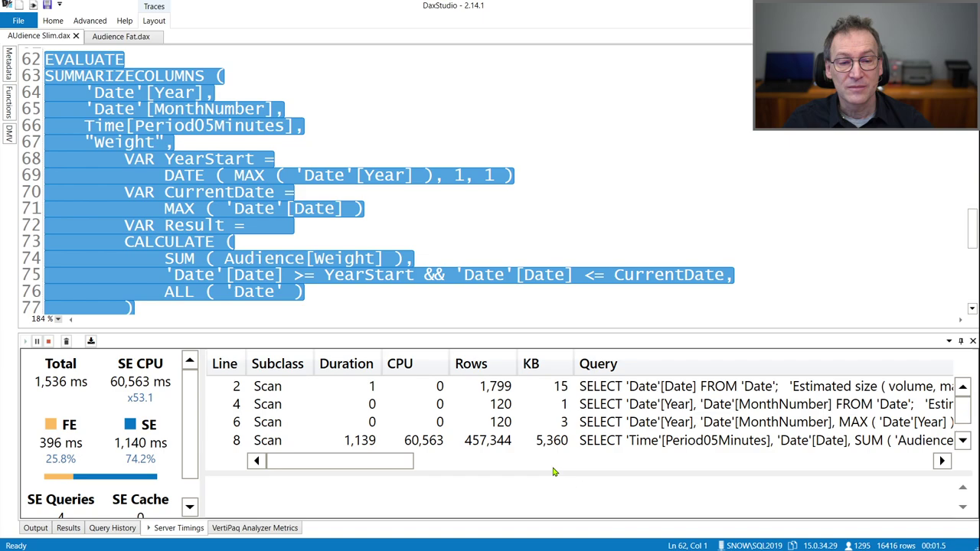
pyautogui.moveTo(495, 329); pyautogui.dragTo(509, 261)
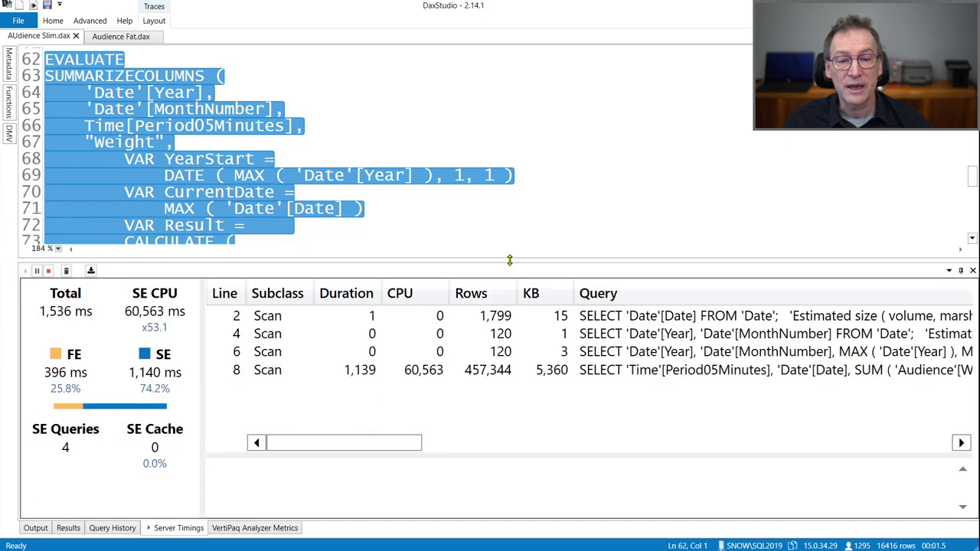
# - Inspect the query text of scans 2, 4, 6 and the 457,344-row scan
pyautogui.click(480, 318)
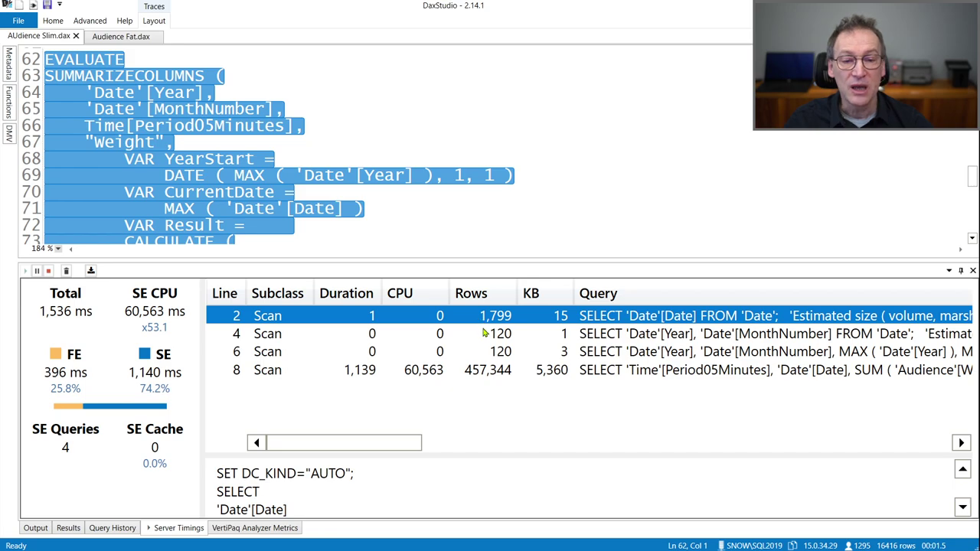
pyautogui.click(485, 335)
pyautogui.click(486, 353)
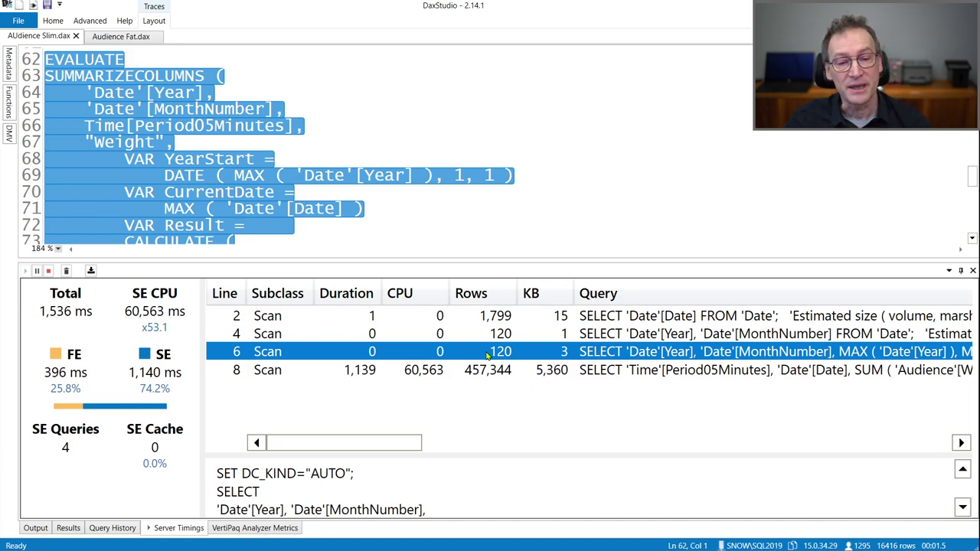
pyautogui.click(491, 372)
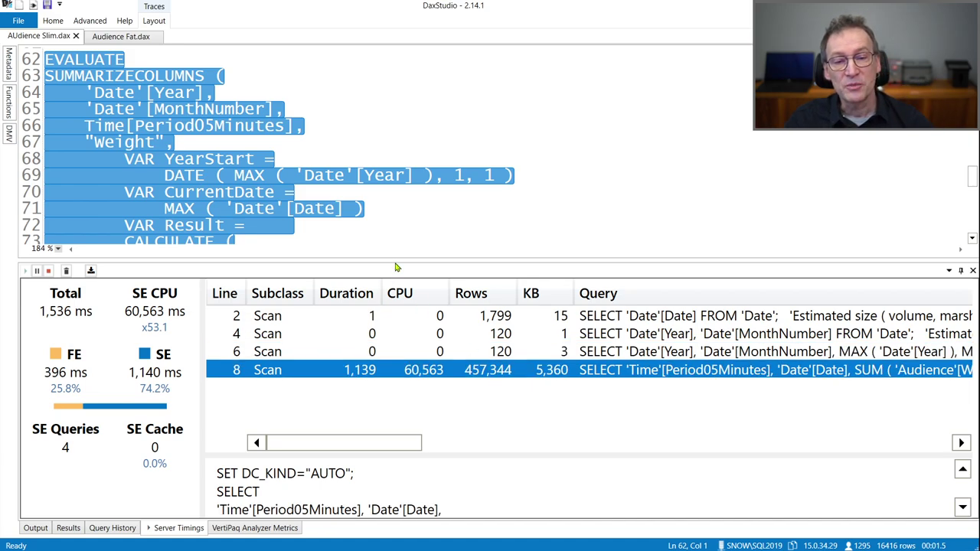
pyautogui.moveTo(395, 261); pyautogui.dragTo(391, 202)
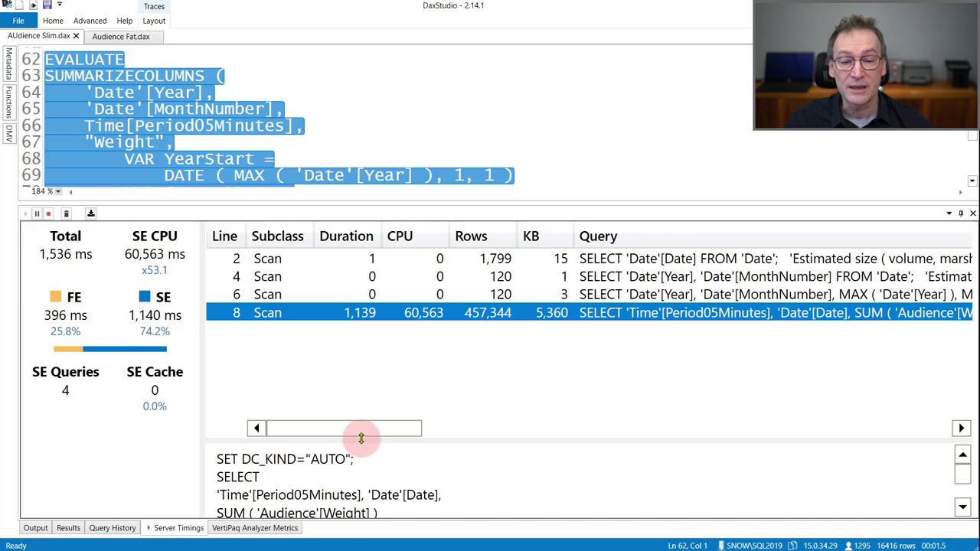
# - Enlarge the query text pane and mark the 'Date'[Date] filter and its 1796 value count
pyautogui.moveTo(360, 441); pyautogui.dragTo(359, 344)
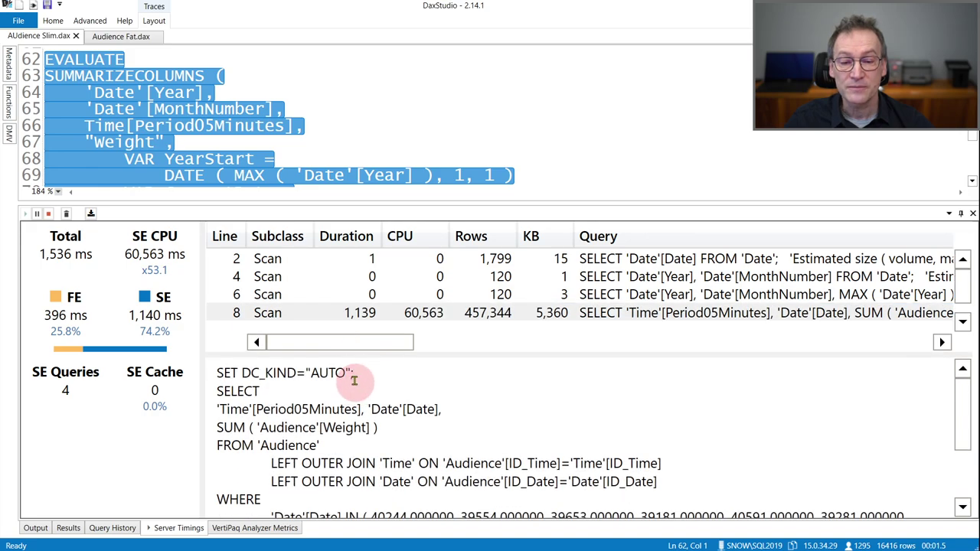
pyautogui.scroll(-1, 356, 398)
pyautogui.scroll(1, 356, 398)
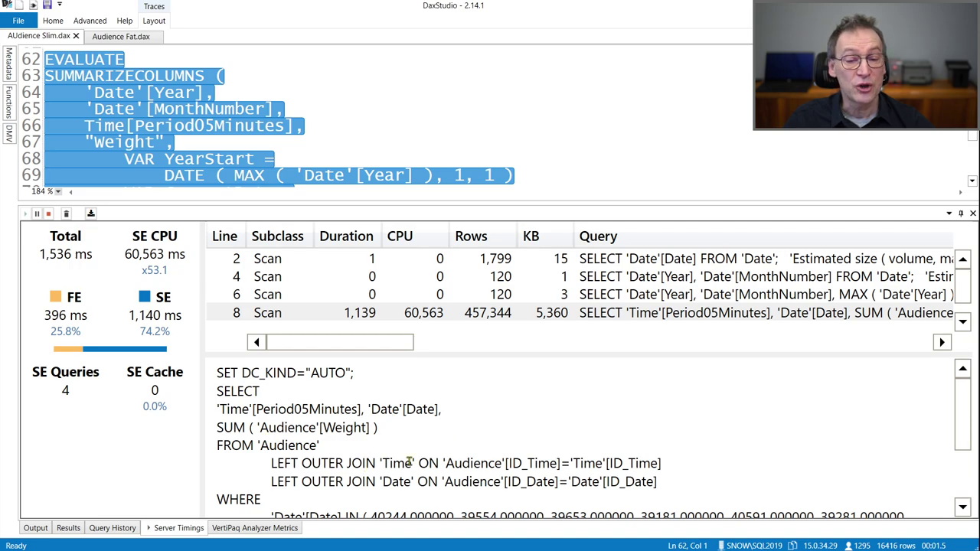
pyautogui.scroll(-1, 451, 463)
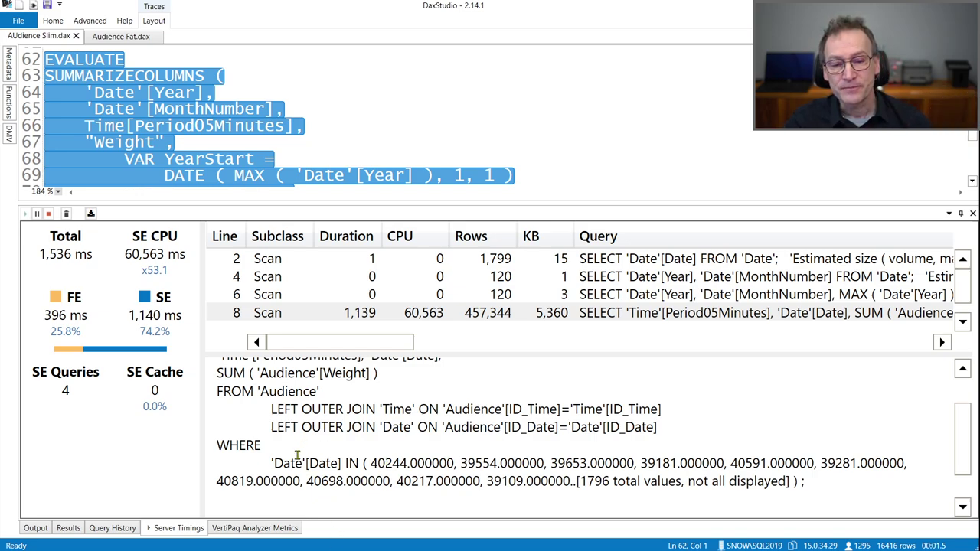
pyautogui.moveTo(270, 463); pyautogui.dragTo(339, 463)
pyautogui.moveTo(578, 480); pyautogui.dragTo(610, 481)
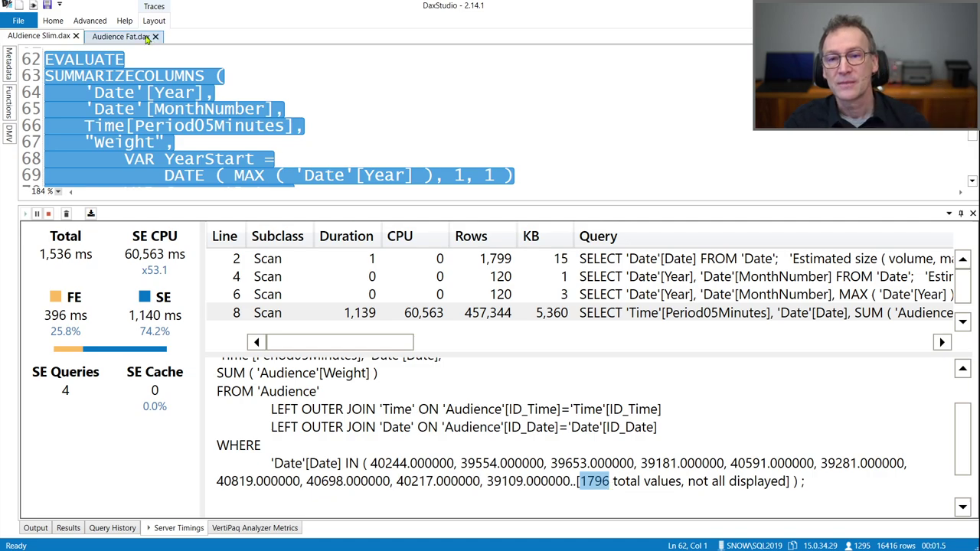
# - In Audience Fat.dax, select Query 7 to its closing parenthesis and run it with F5
pyautogui.click(113, 38)
pyautogui.scroll(-1, 170, 225)
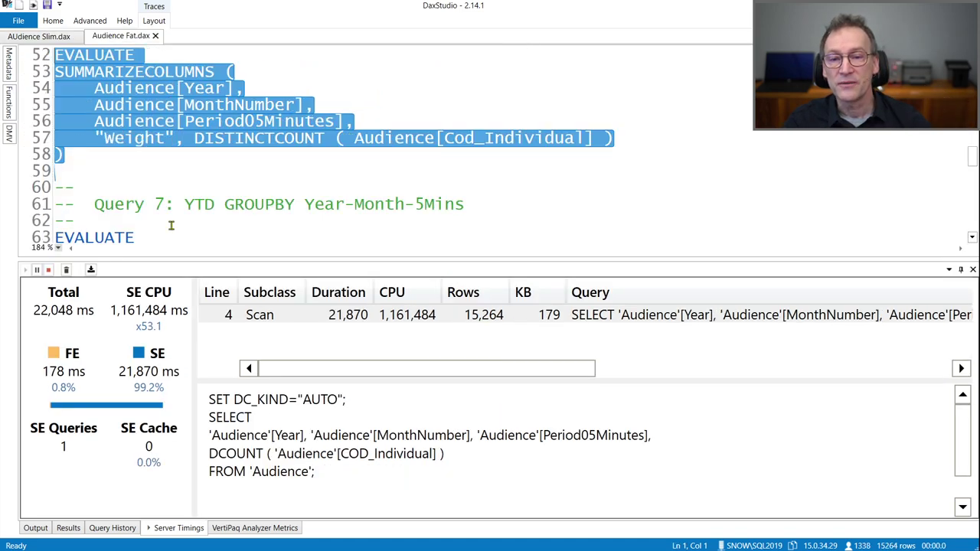
pyautogui.scroll(-6, 170, 214)
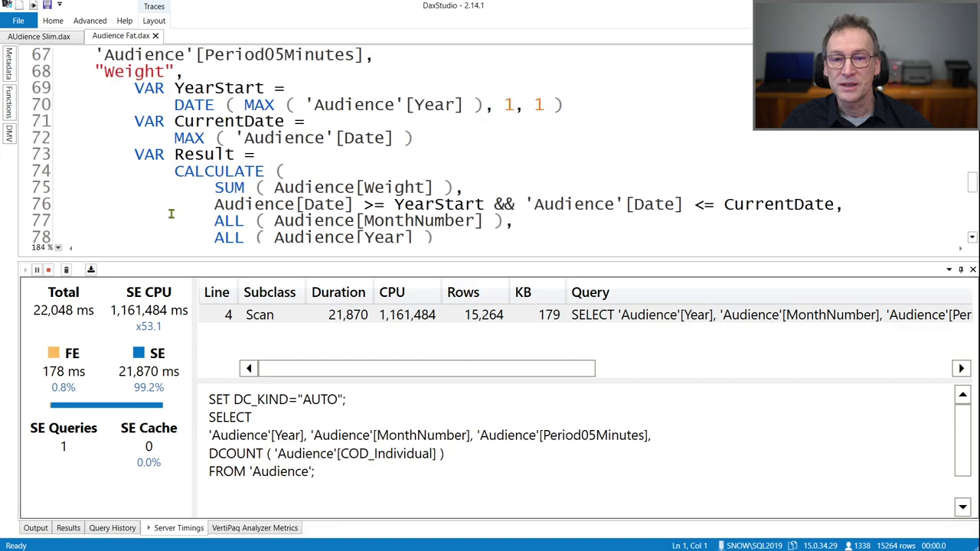
pyautogui.scroll(-1, 171, 213)
pyautogui.scroll(4, 170, 213)
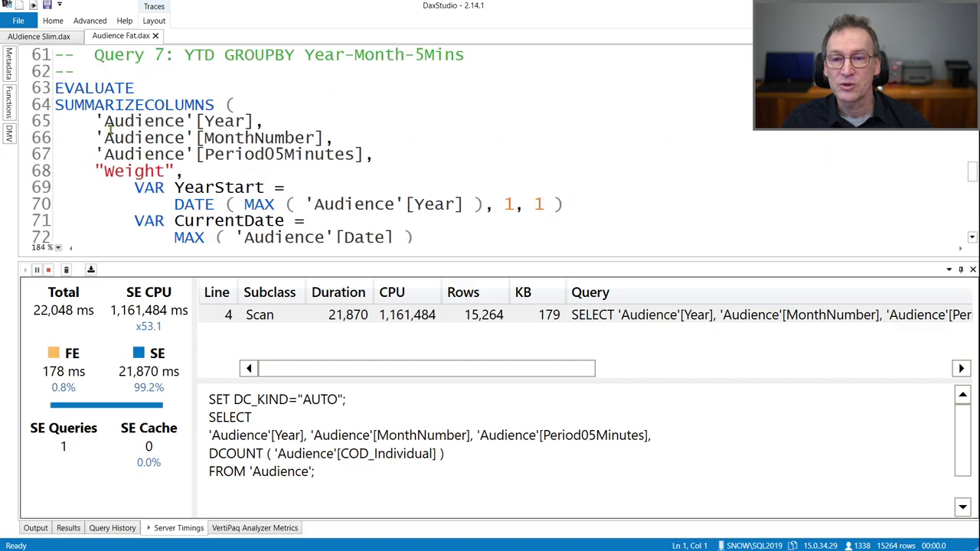
pyautogui.click(80, 76)
pyautogui.scroll(-4, 161, 117)
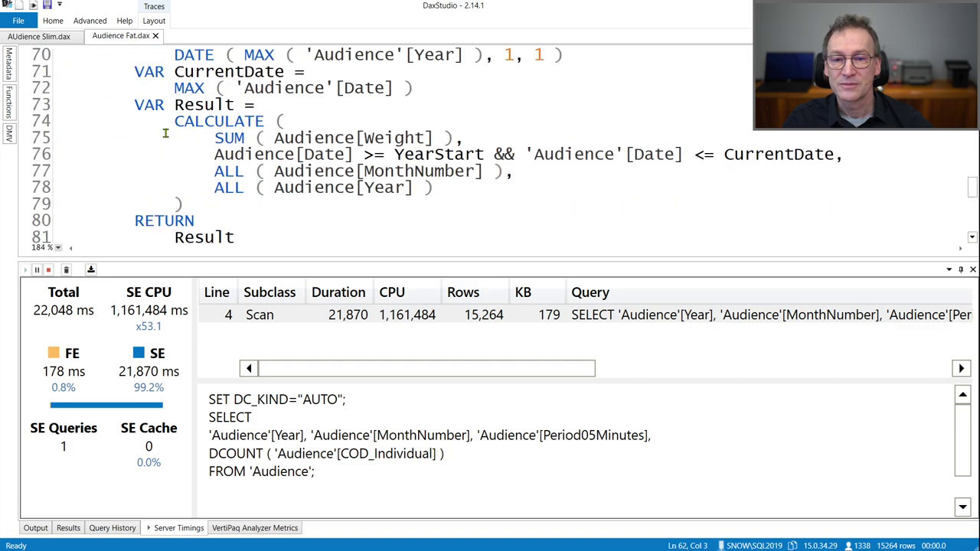
pyautogui.scroll(-1, 164, 138)
pyautogui.keyDown('shift'); pyautogui.click(83, 157); pyautogui.keyUp('shift')
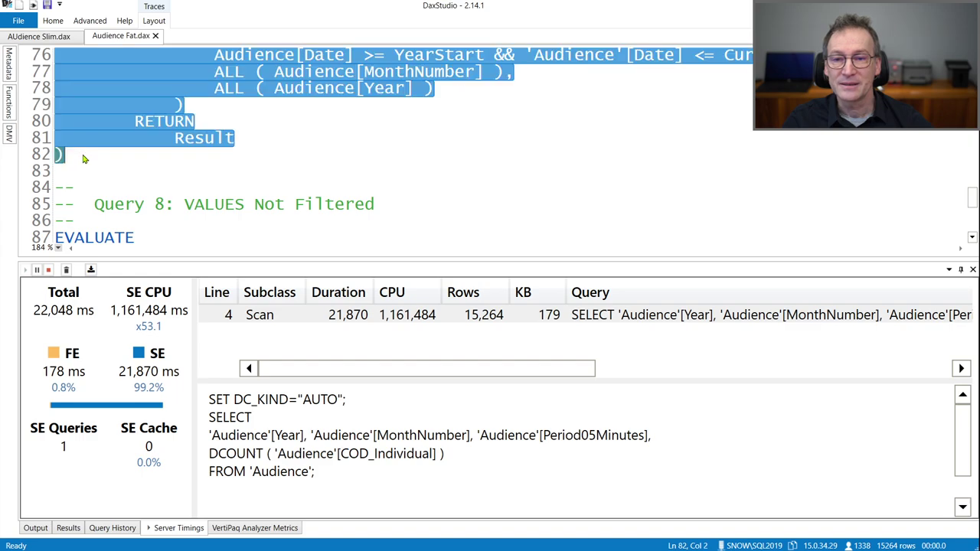
pyautogui.press('F5')
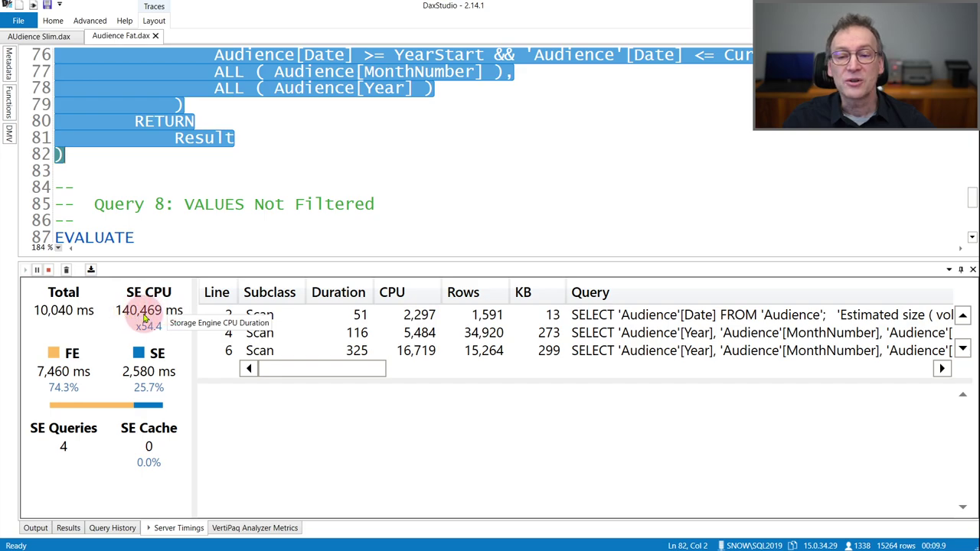
# - Compare Slim and Fat timings, then enlarge the fat model's Server Timings panel
pyautogui.click(42, 36)
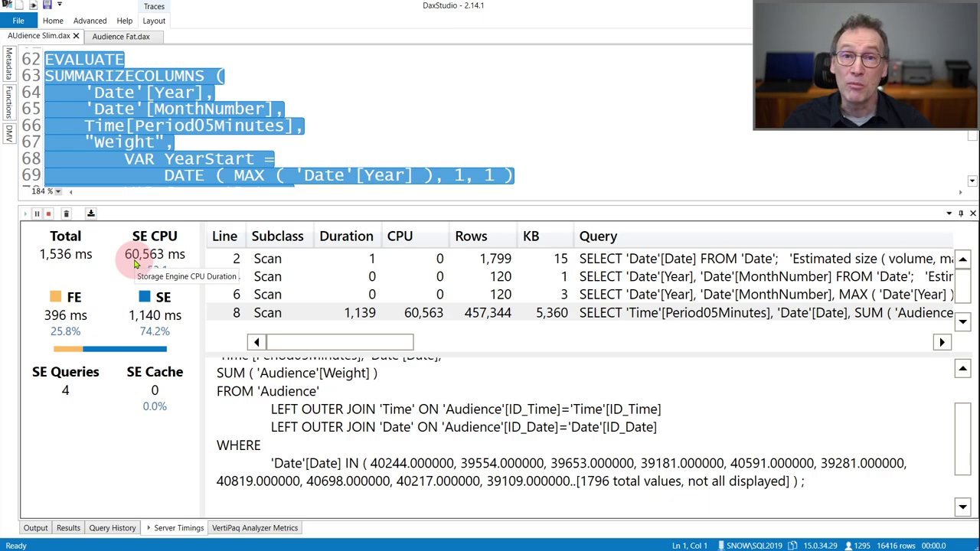
pyautogui.click(107, 38)
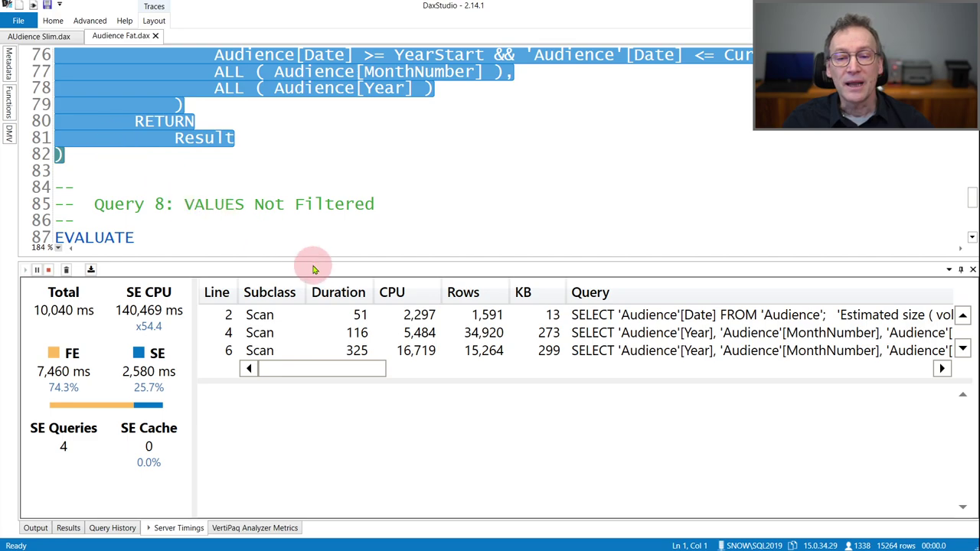
pyautogui.moveTo(312, 260); pyautogui.dragTo(311, 196)
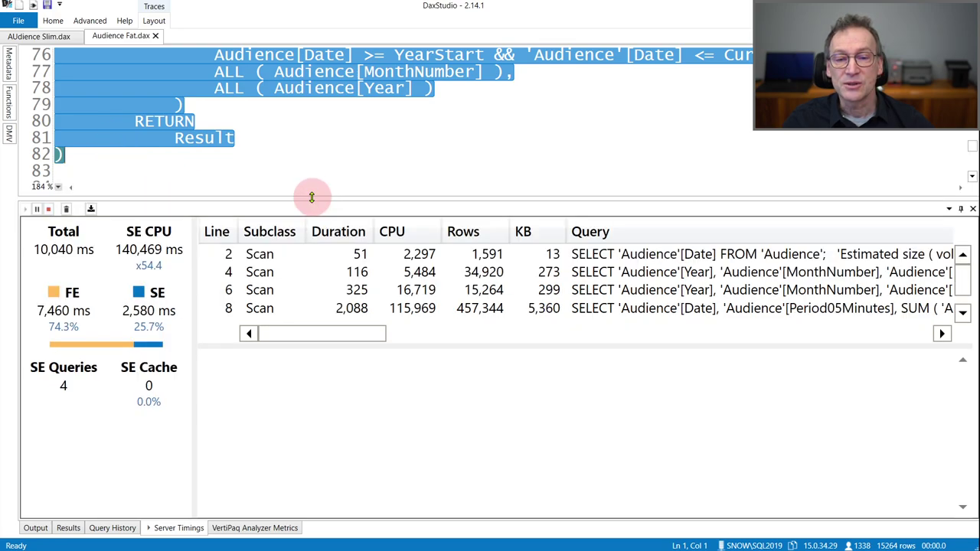
# - Inspect the fat model's scans, including the 2,088 ms tuple-filtered scan, against Slim
pyautogui.click(414, 257)
pyautogui.click(420, 271)
pyautogui.click(429, 288)
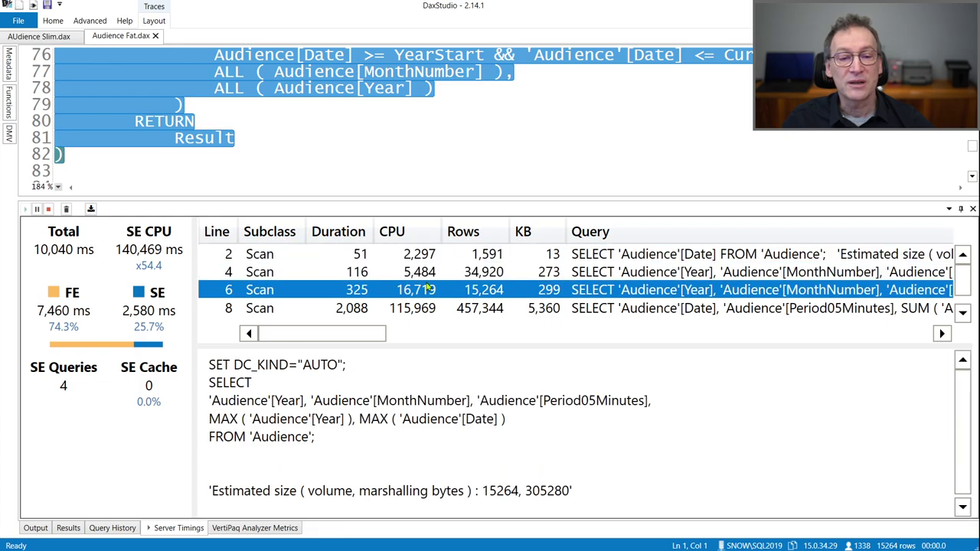
pyautogui.click(427, 310)
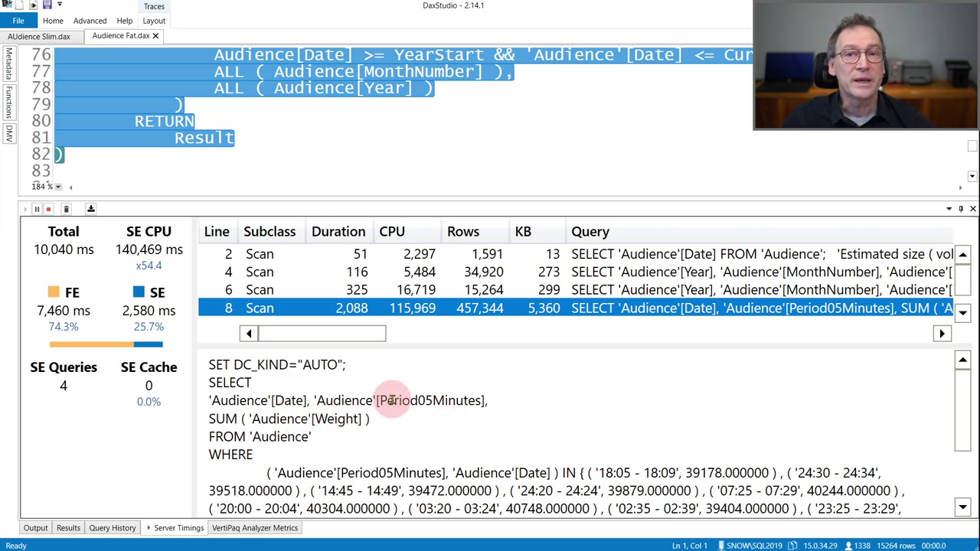
pyautogui.scroll(-1, 392, 398)
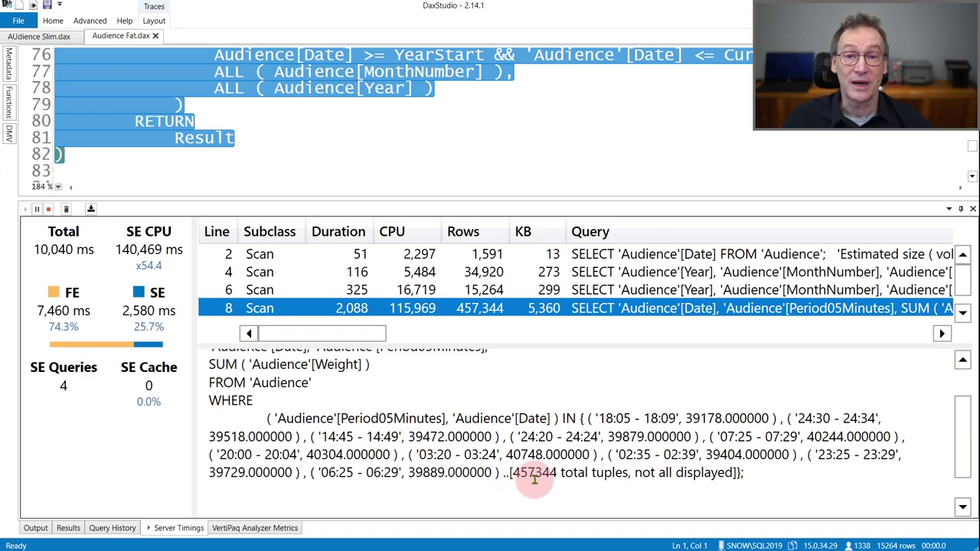
pyautogui.click(49, 37)
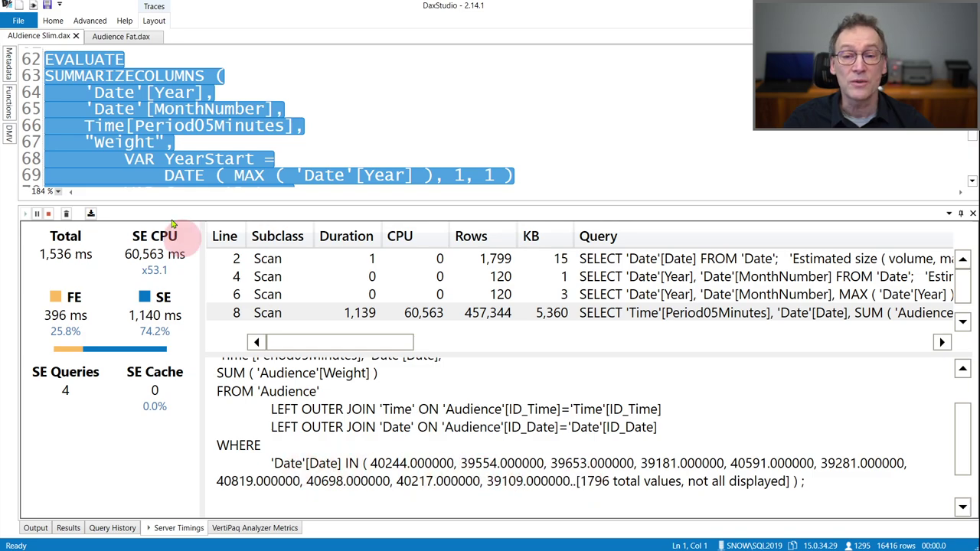
pyautogui.click(99, 40)
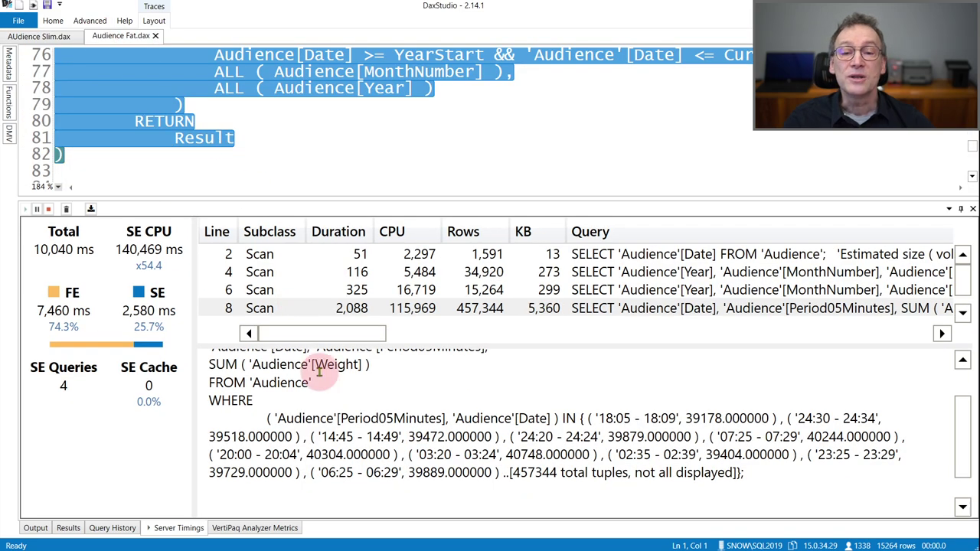